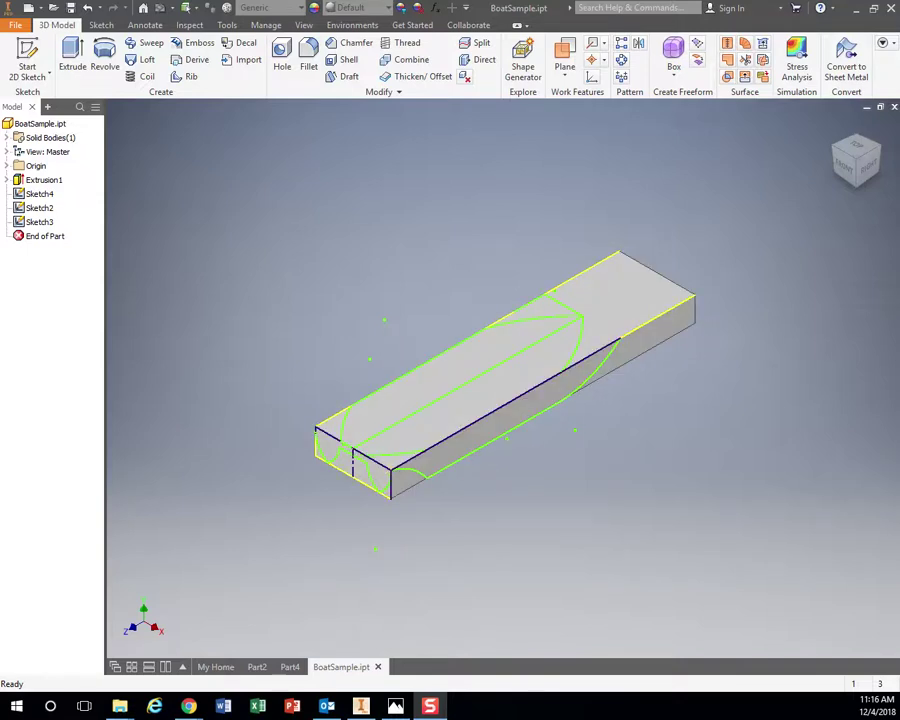
# Look over the BoatSample.jpg reference drawing, then return to the boat model.
pyautogui.moveTo(899, 114); pyautogui.dragTo(492, 117)
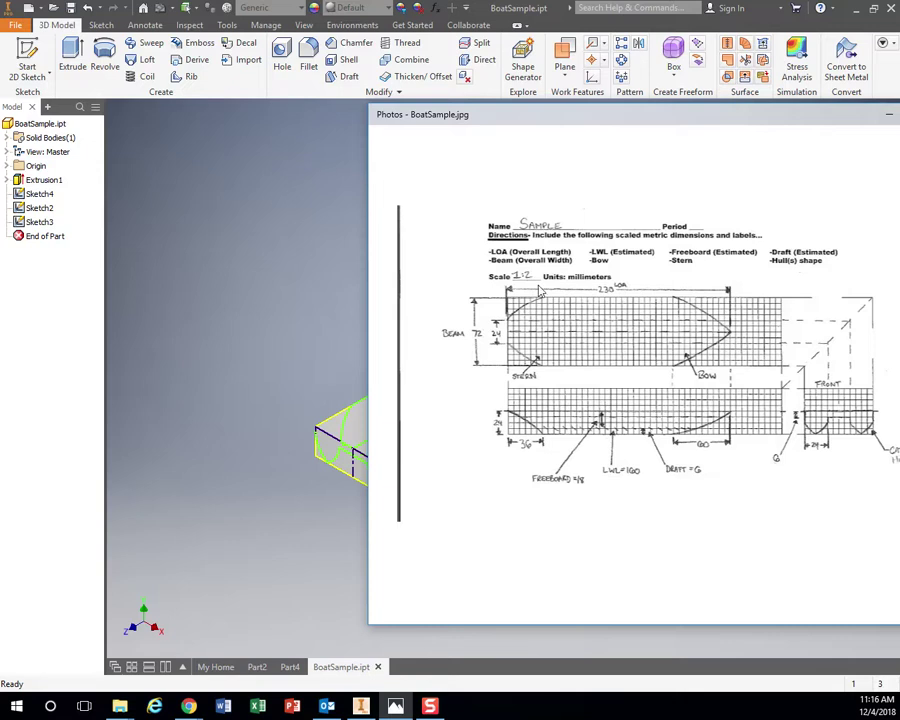
pyautogui.moveTo(592, 128); pyautogui.dragTo(813, 98)
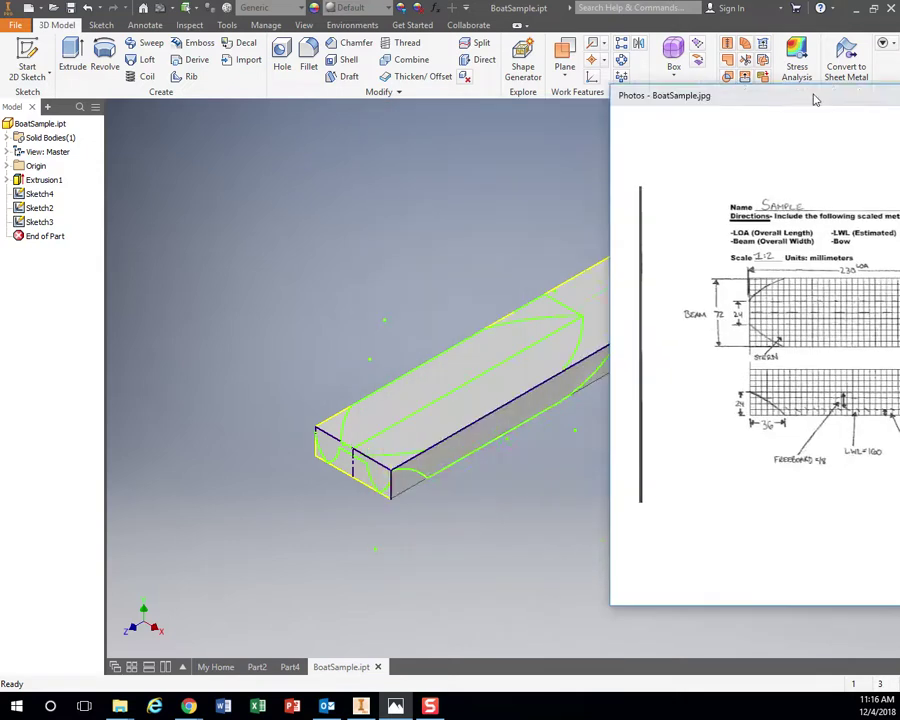
pyautogui.click(490, 428)
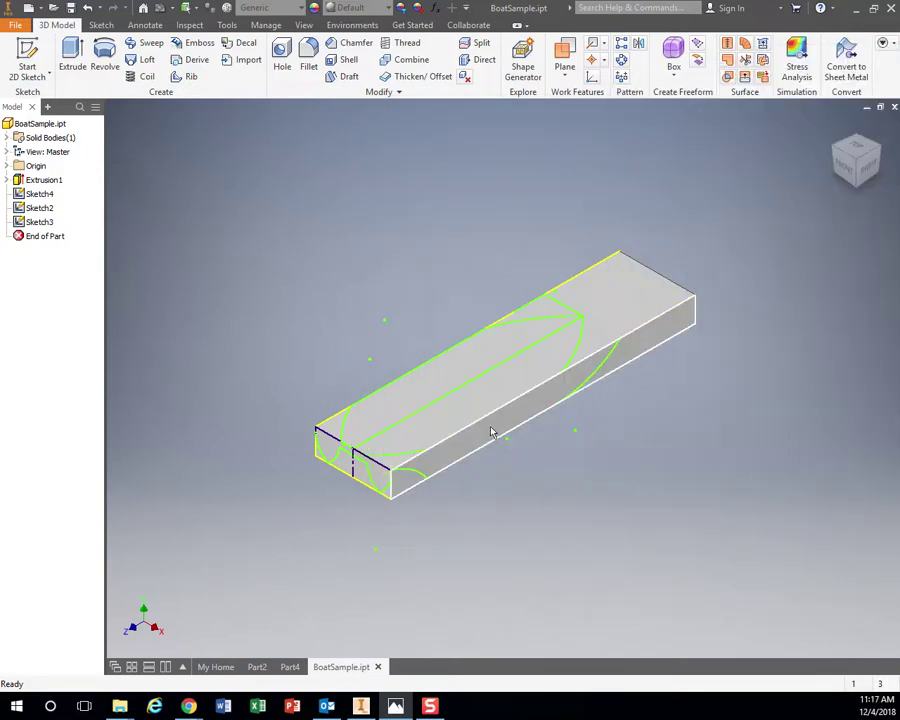
# Extrude the hull end profile as an Intersect with All extents, creating Extrusion3.
pyautogui.click(67, 58)
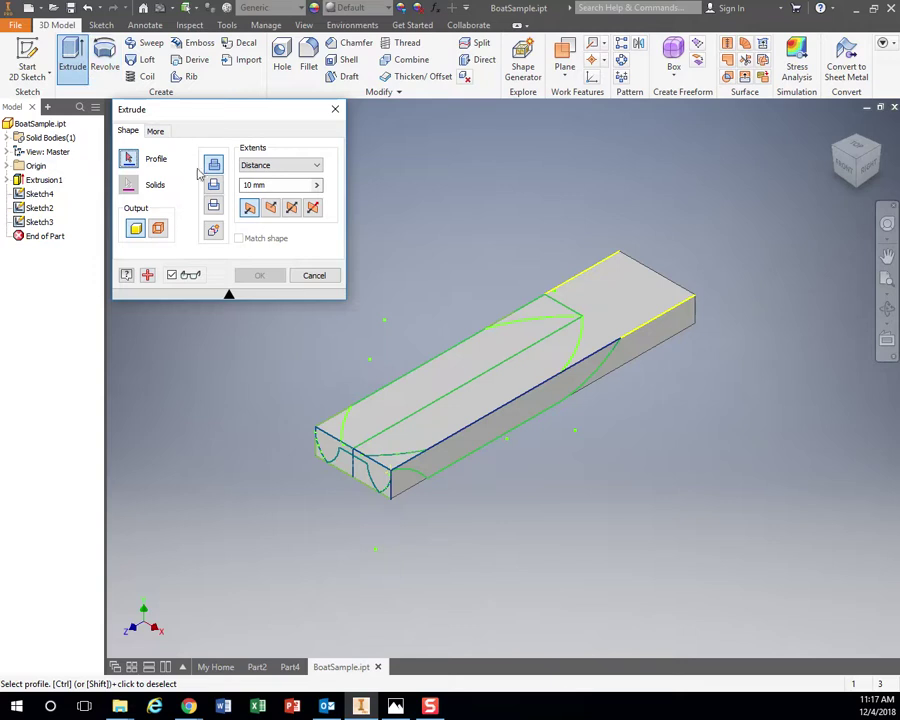
pyautogui.click(330, 450)
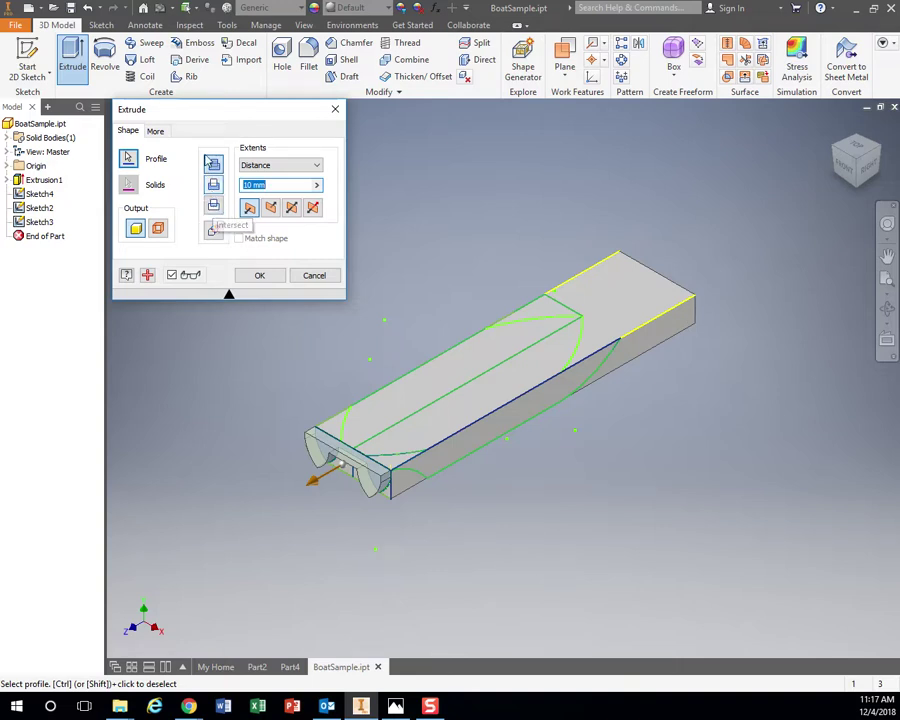
pyautogui.moveTo(318, 486); pyautogui.dragTo(236, 489)
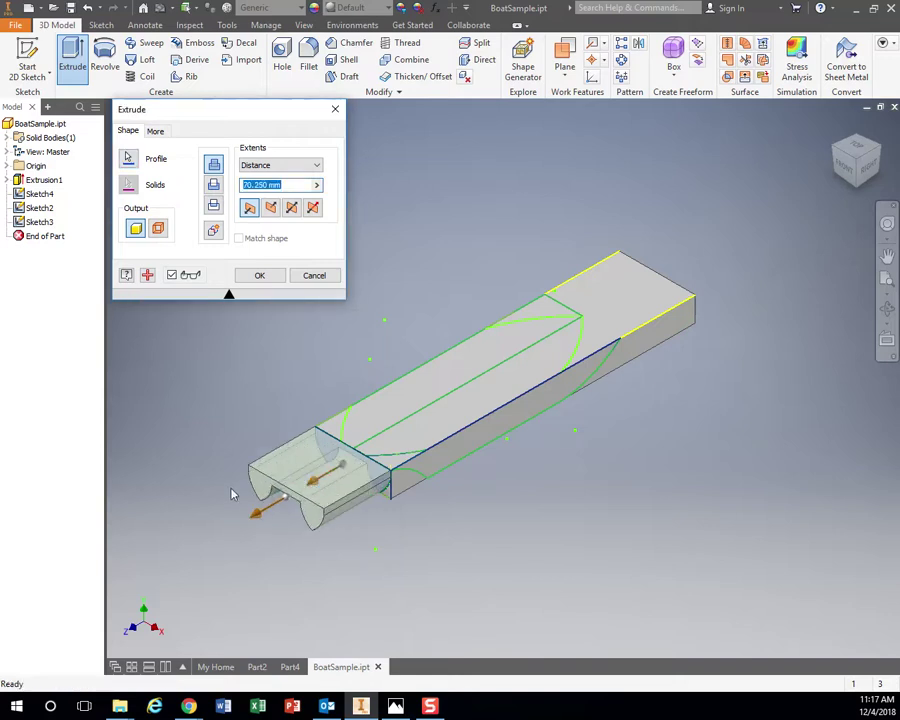
pyautogui.click(213, 184)
pyautogui.moveTo(250, 521); pyautogui.dragTo(472, 416)
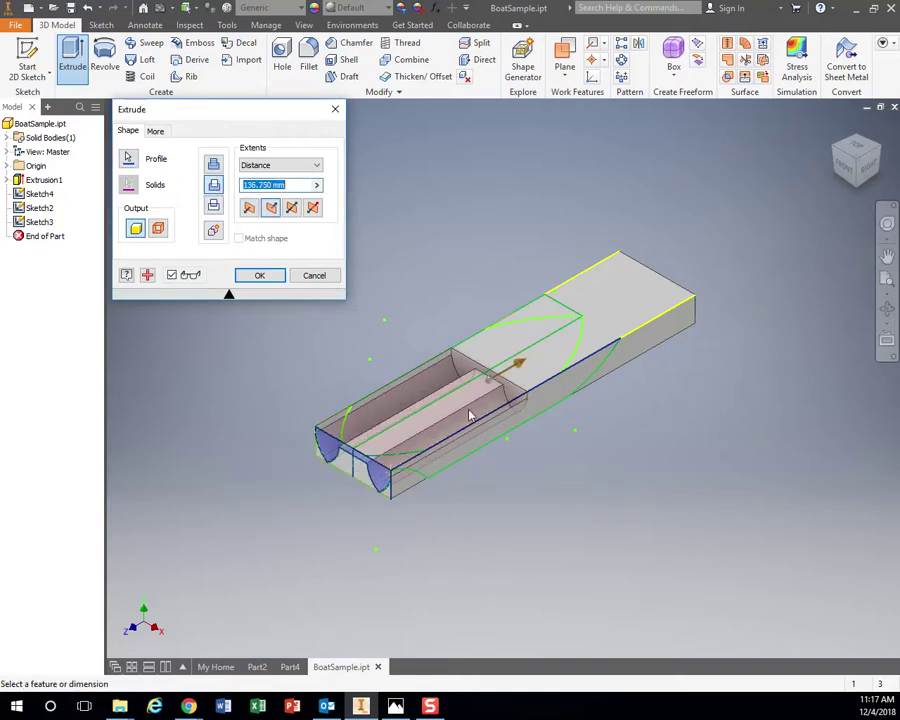
pyautogui.click(213, 205)
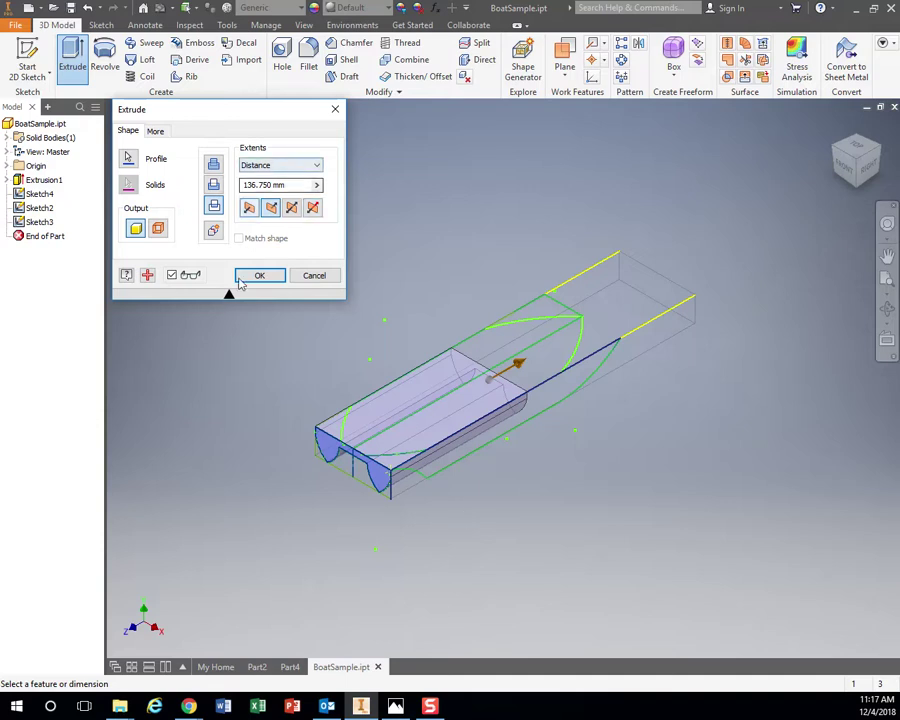
pyautogui.moveTo(522, 367); pyautogui.dragTo(577, 326)
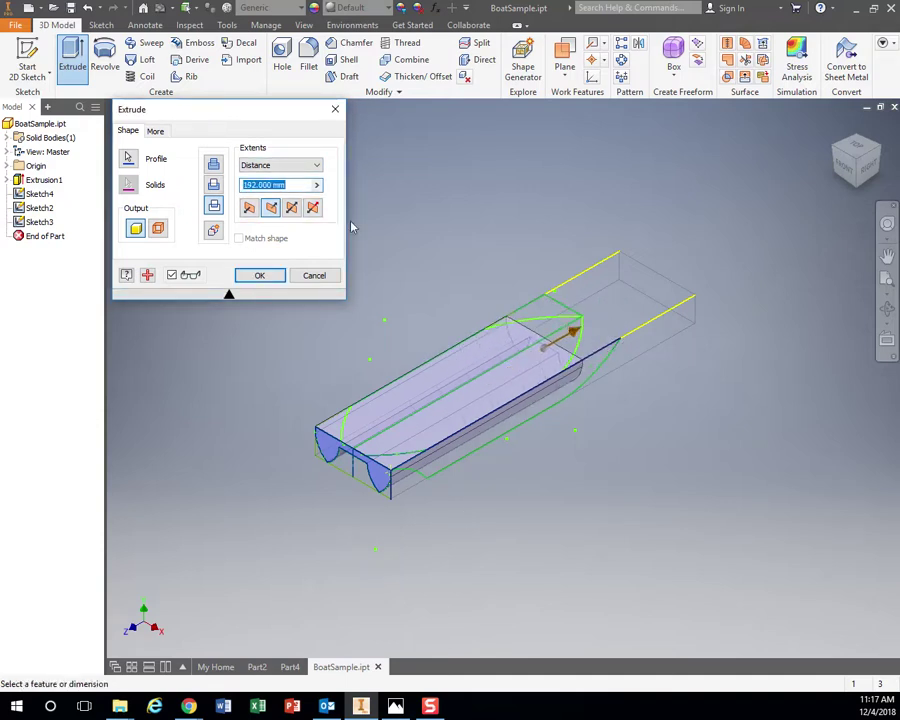
pyautogui.click(316, 166)
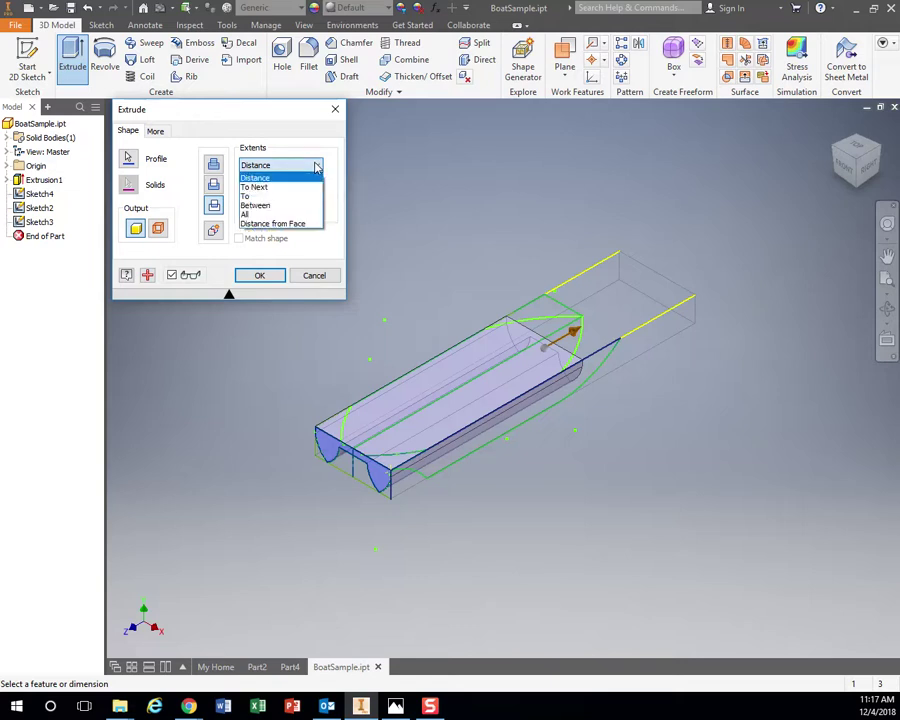
pyautogui.click(250, 215)
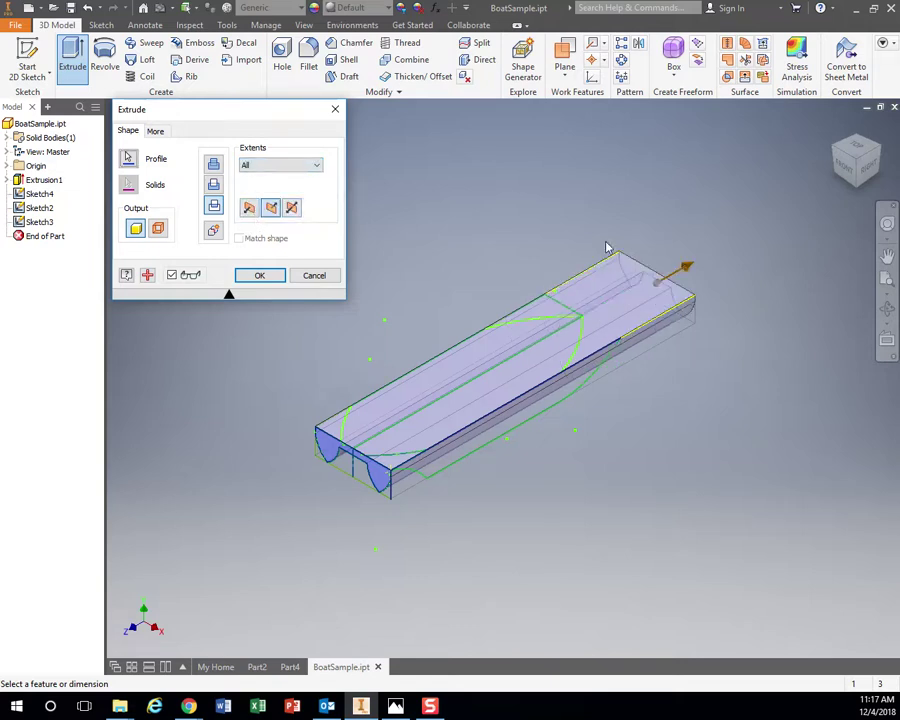
pyautogui.click(272, 277)
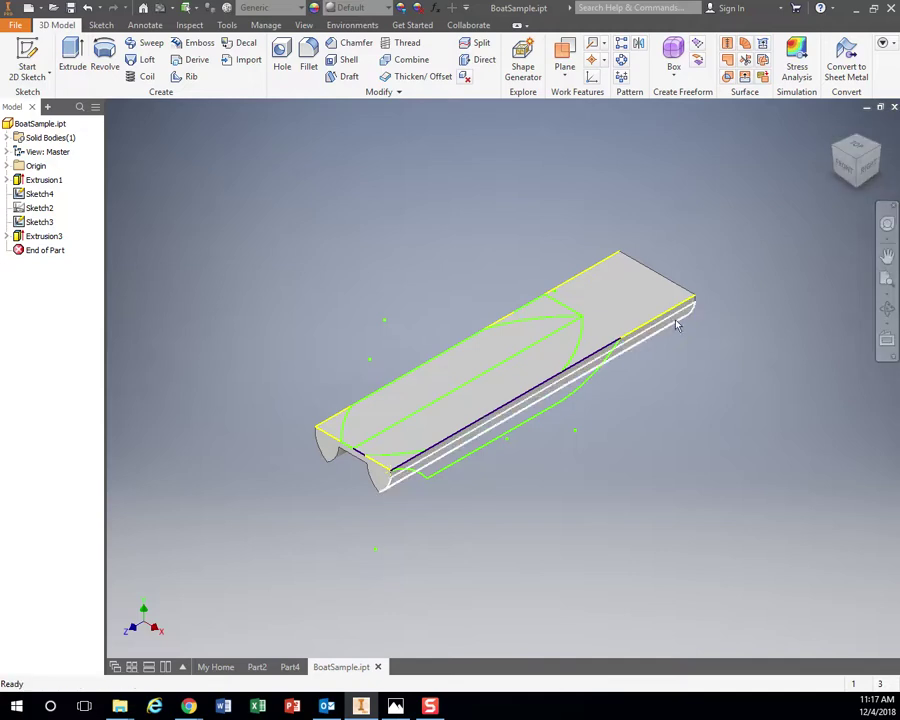
pyautogui.click(843, 165)
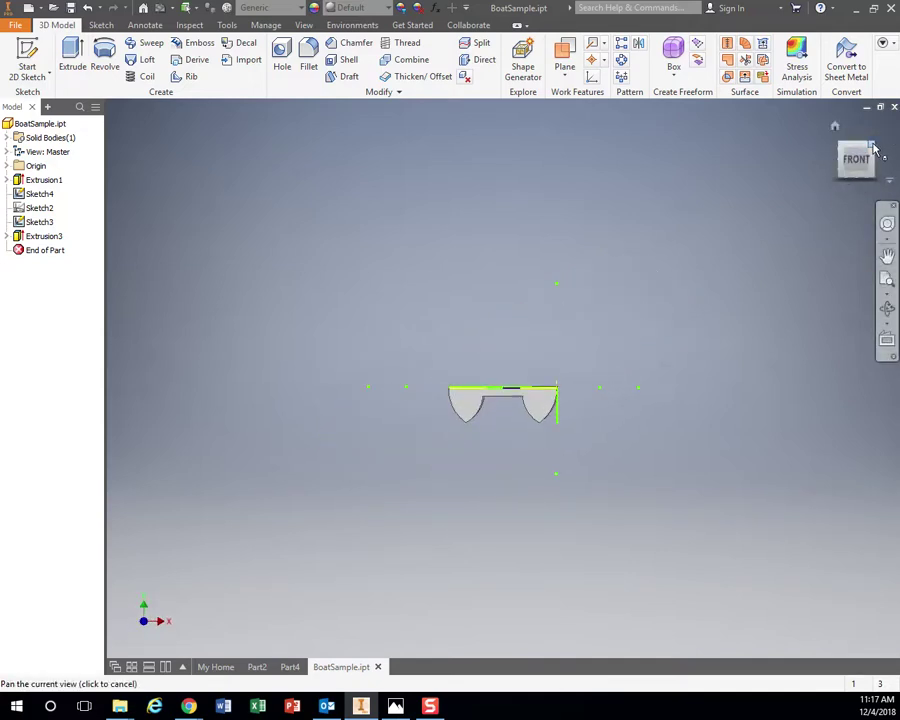
pyautogui.click(835, 125)
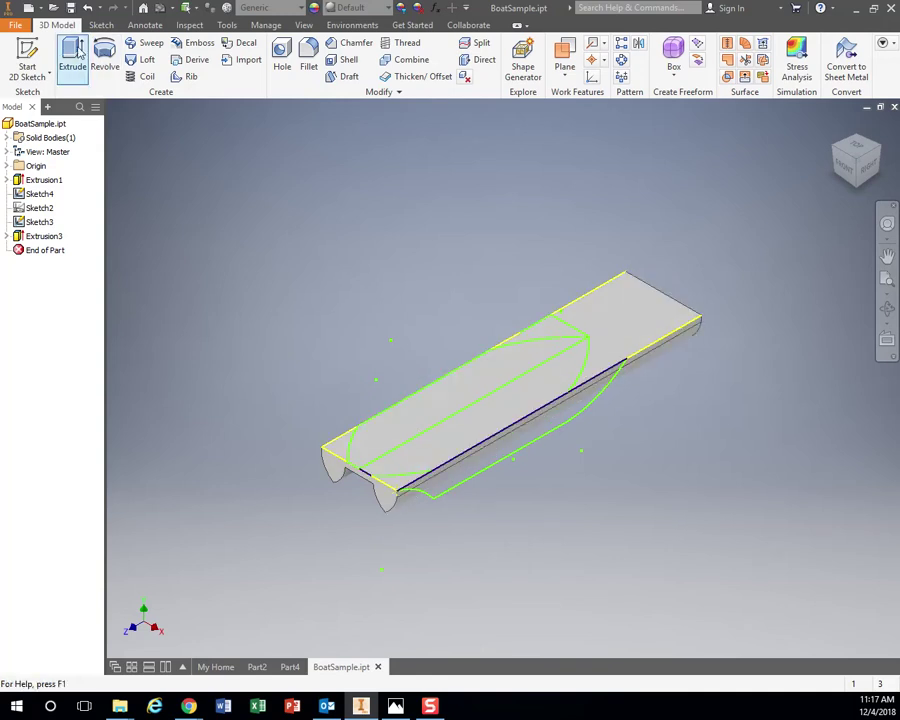
# Extrude the hull side profile as an Intersect through All, creating Extrusion4.
pyautogui.click(75, 57)
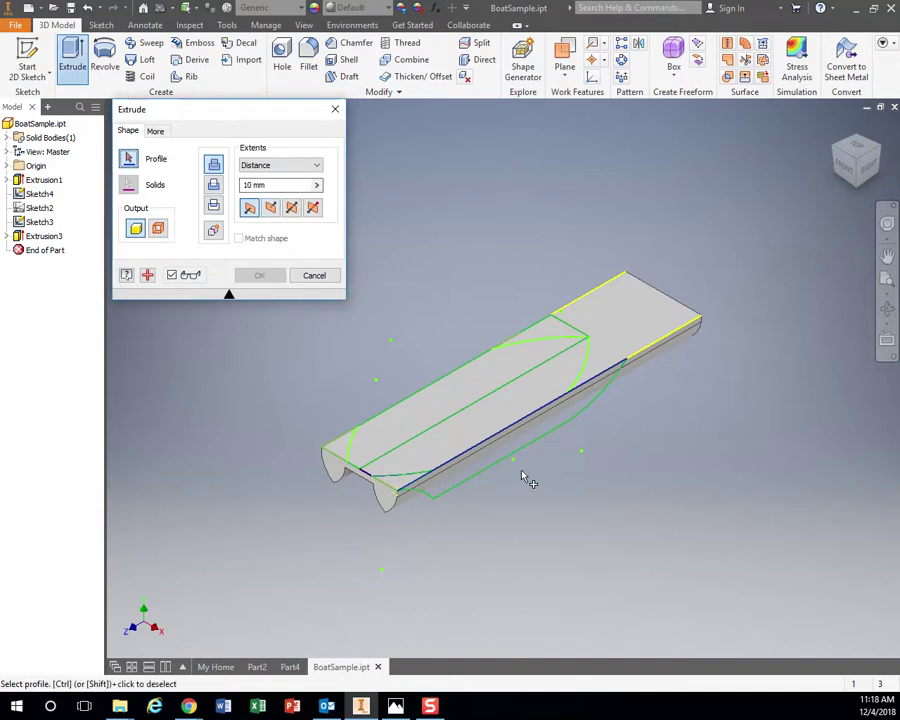
pyautogui.click(489, 461)
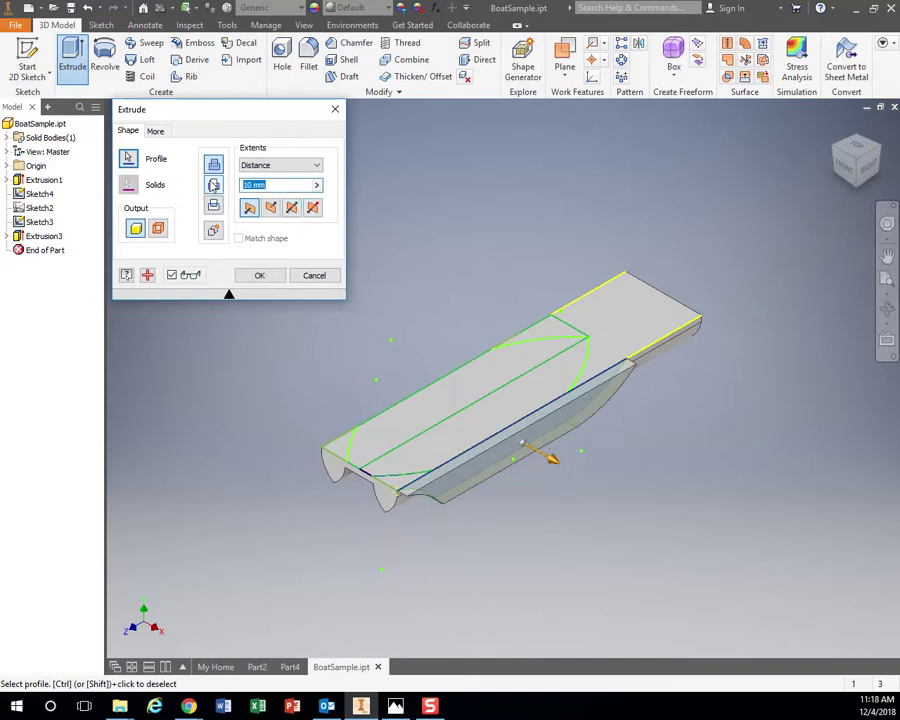
pyautogui.click(213, 206)
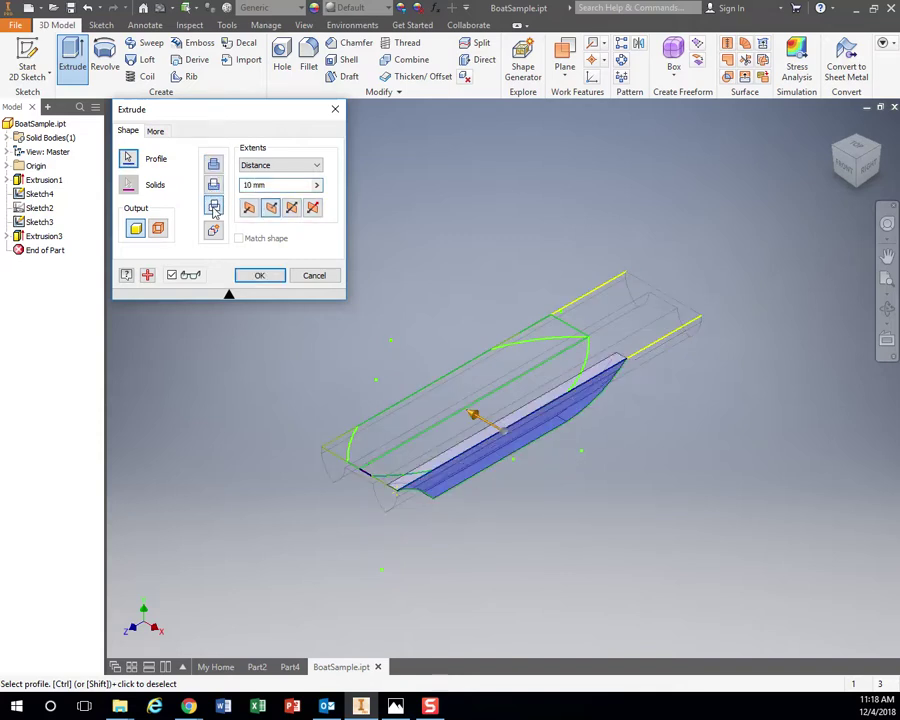
pyautogui.click(315, 165)
pyautogui.click(285, 217)
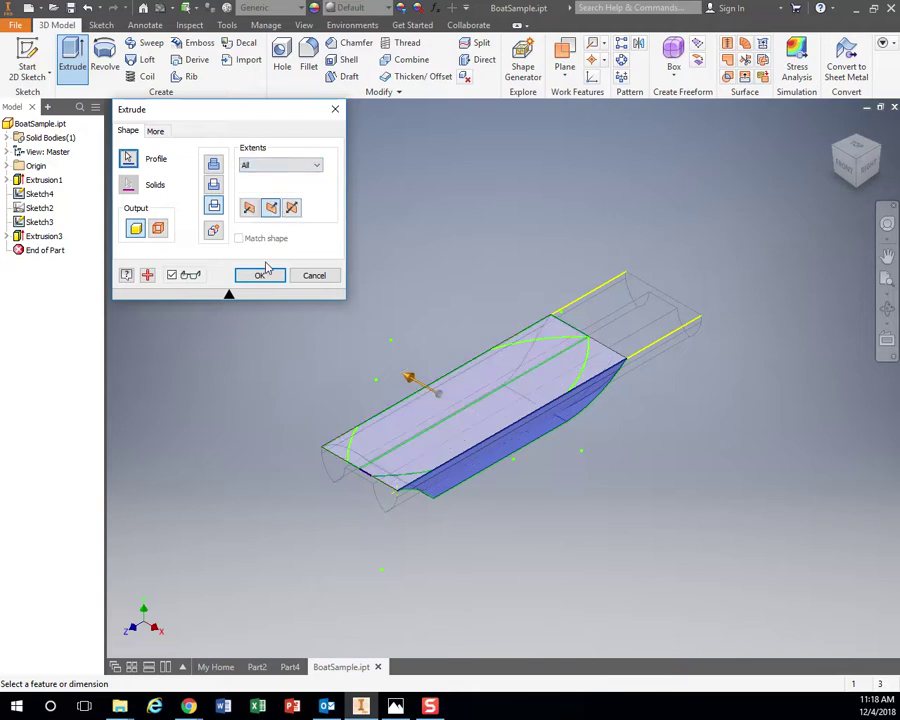
pyautogui.click(259, 275)
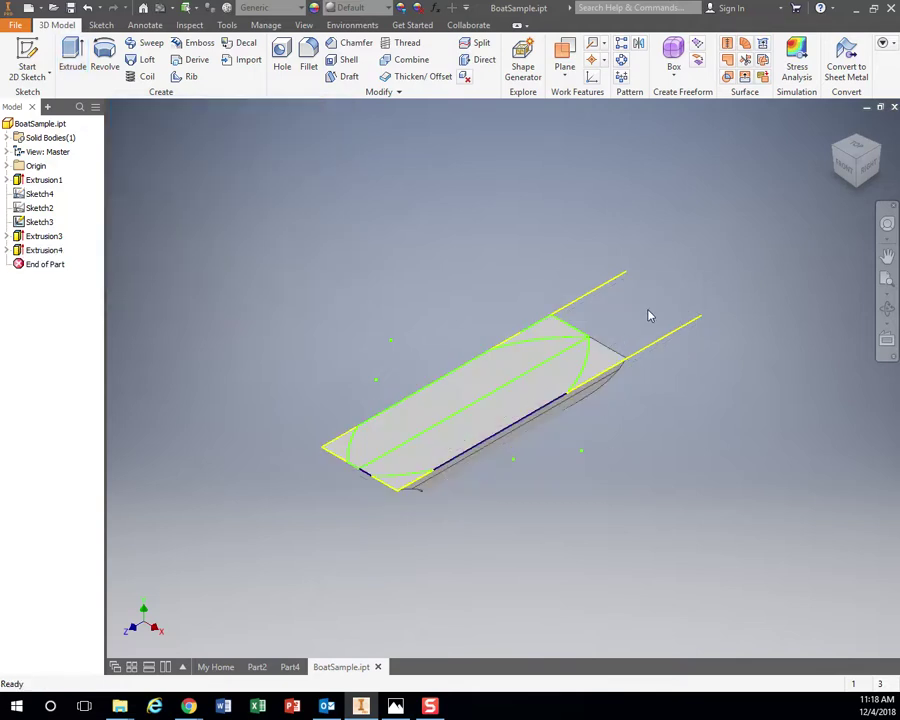
# Inspect the trimmed hull from the front, right side and an isometric corner, then start Extrude with E.
pyautogui.click(852, 166)
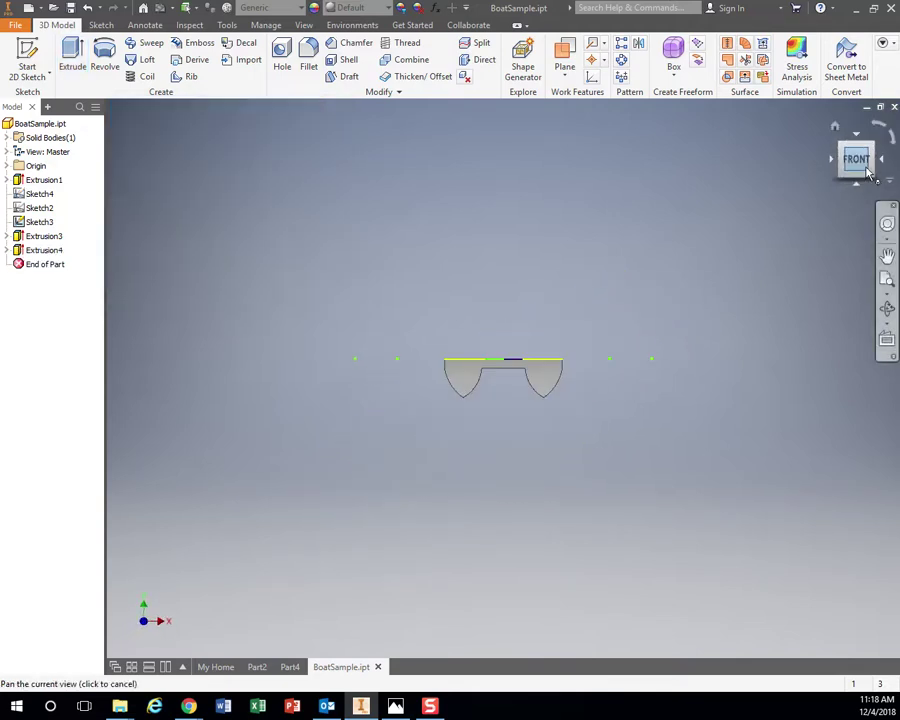
pyautogui.click(880, 159)
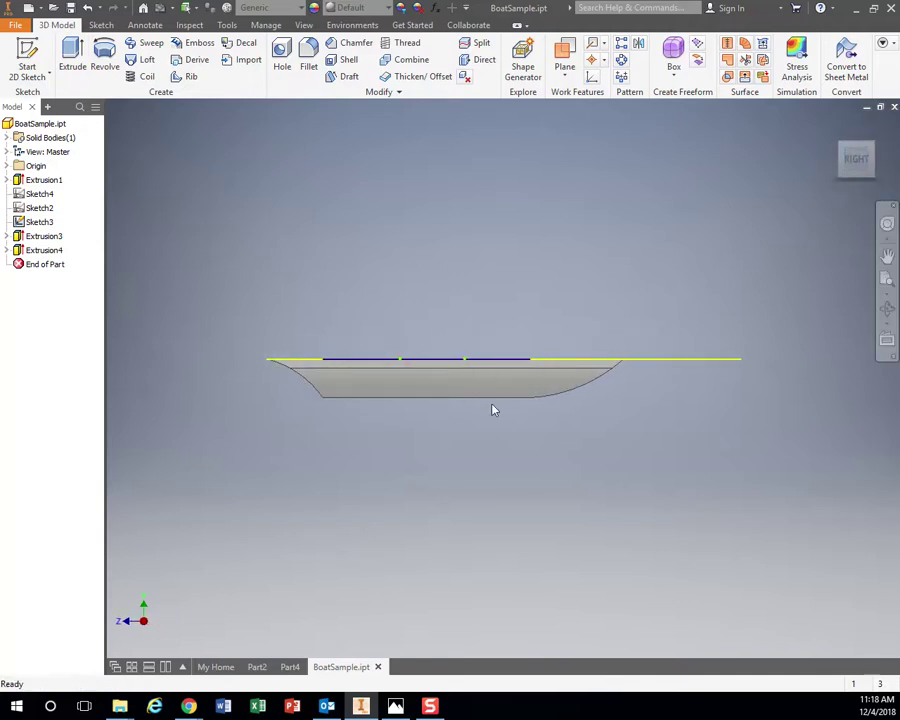
pyautogui.click(843, 158)
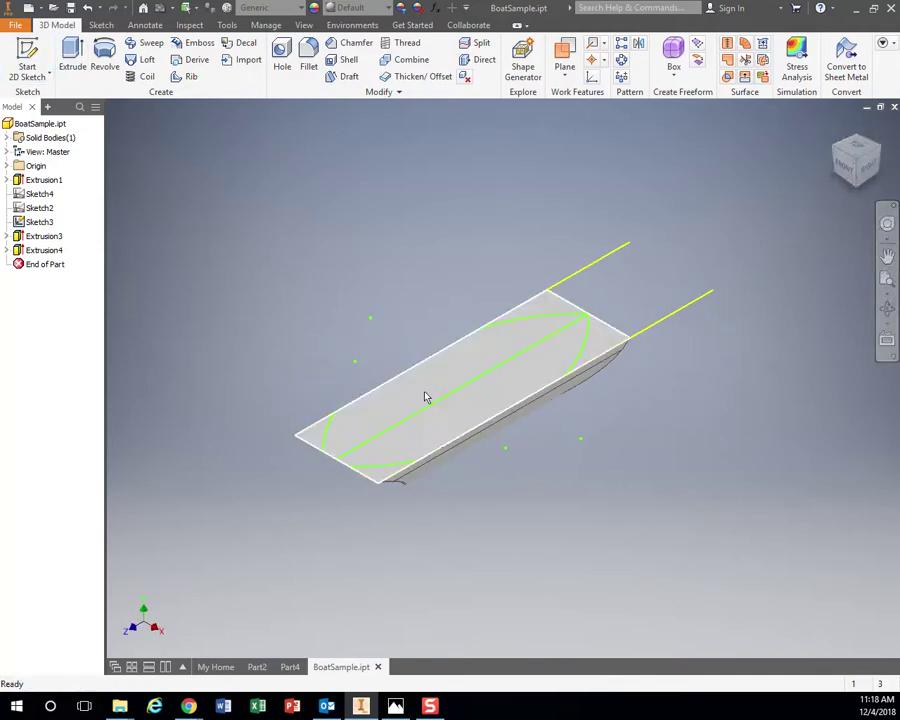
pyautogui.press('e')
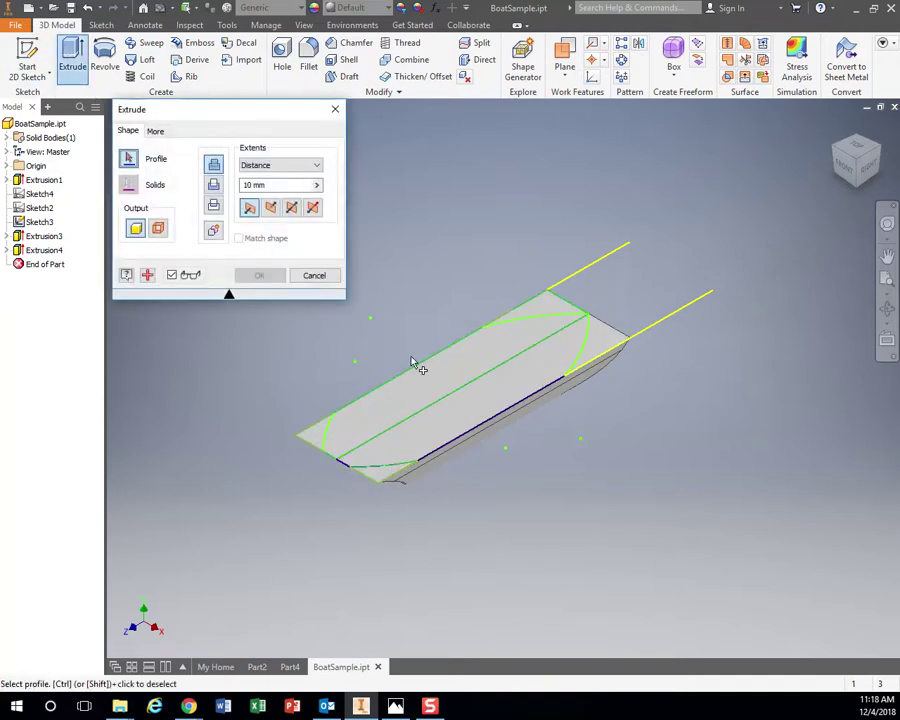
# Cancel the trial top-profile extrusion twice, then use Edit Sketch on Sketch3 from the browser.
pyautogui.click(431, 397)
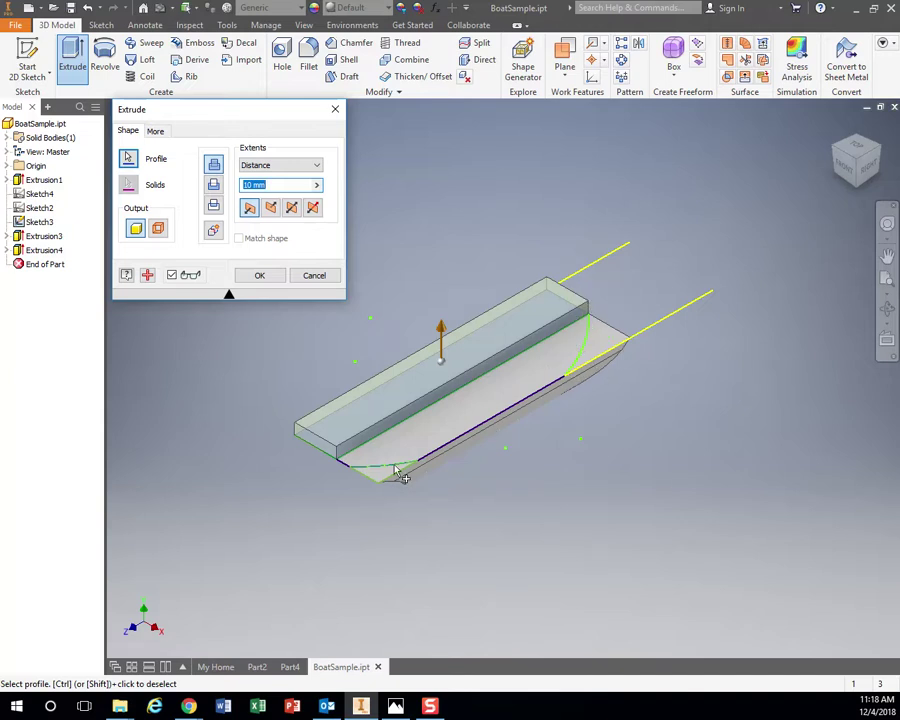
pyautogui.click(311, 278)
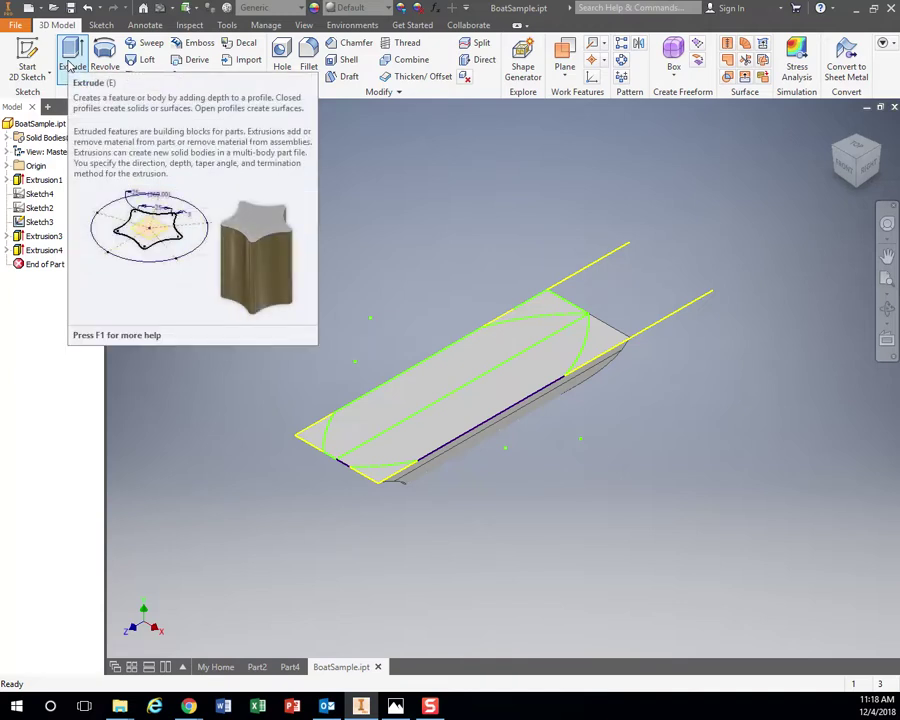
pyautogui.click(70, 62)
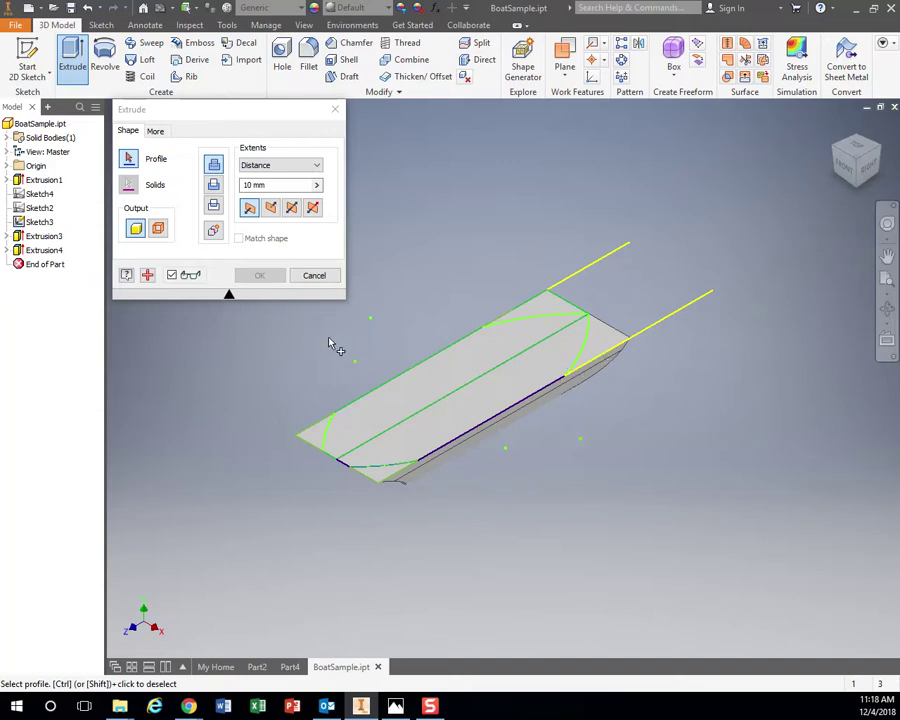
pyautogui.click(326, 279)
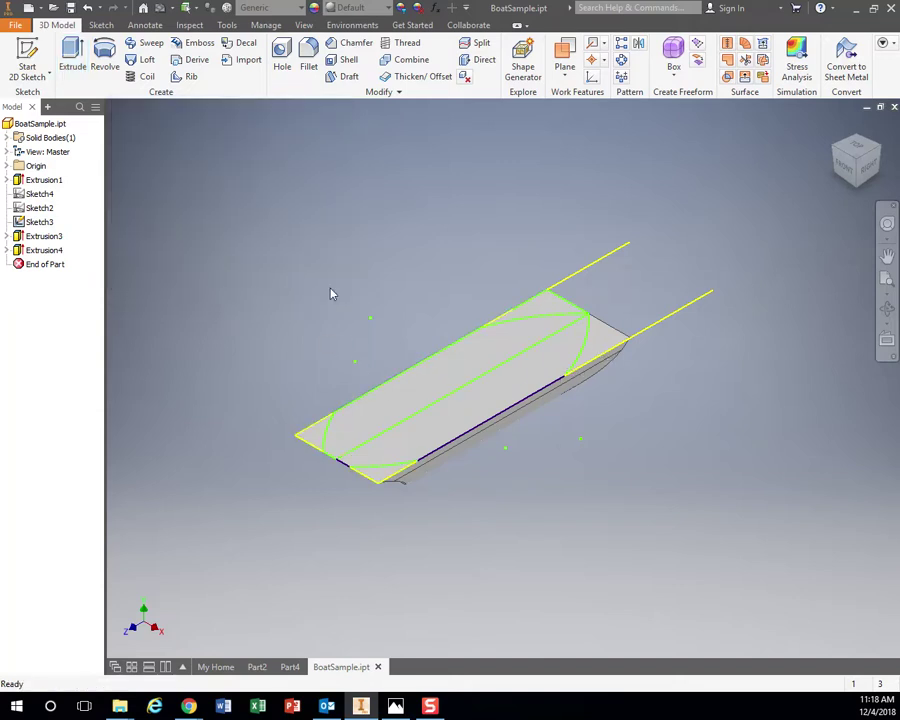
pyautogui.rightClick(34, 223)
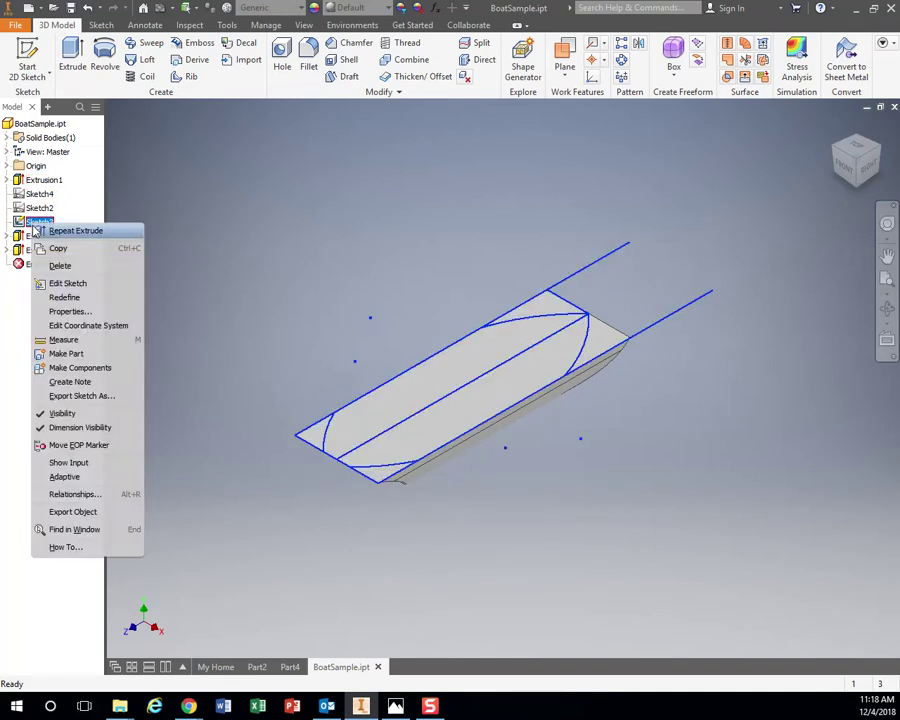
pyautogui.click(85, 287)
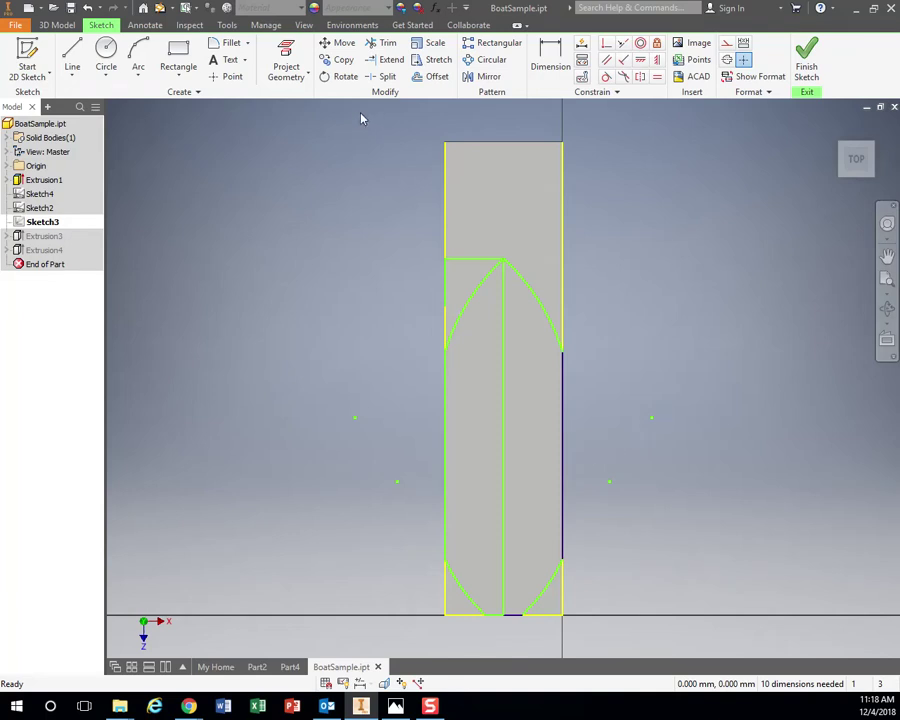
# Delete the short horizontal construction line at the bow of Sketch3.
pyautogui.moveTo(362, 118)
pyautogui.mouseDown()
pyautogui.moveTo(696, 660)
pyautogui.moveTo(690, 650)
pyautogui.mouseUp()
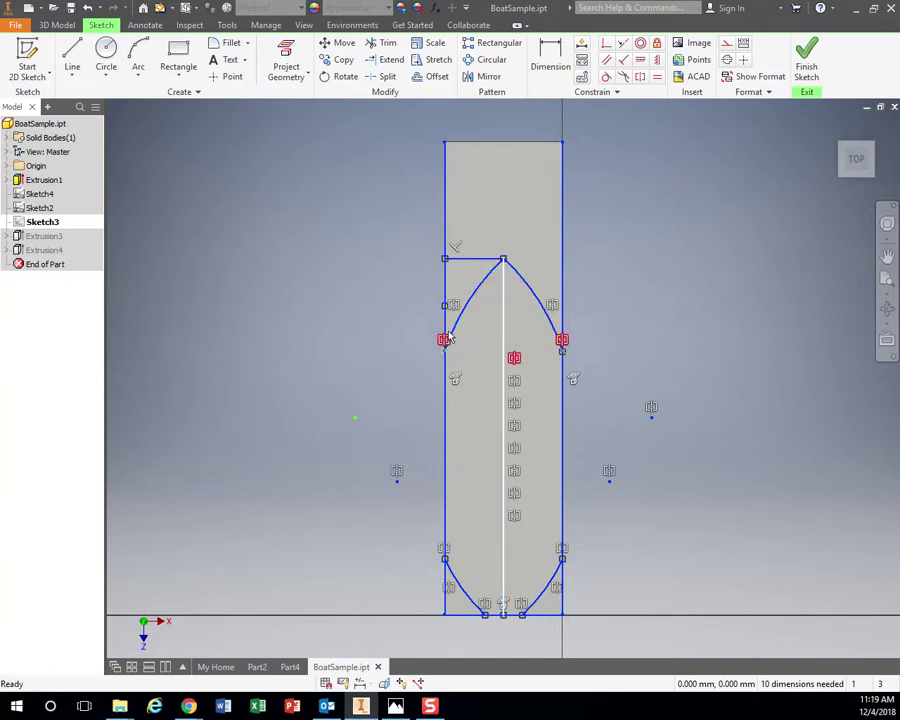
pyautogui.hotkey('ctrl', 'a')
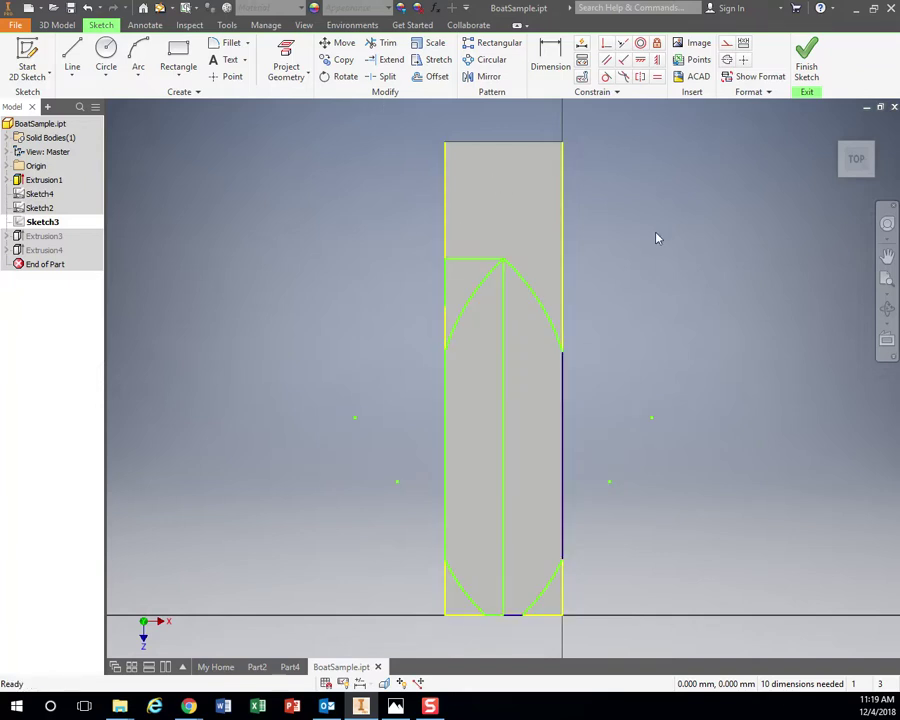
pyautogui.keyDown('ctrl'); pyautogui.click(445, 169); pyautogui.keyUp('ctrl')
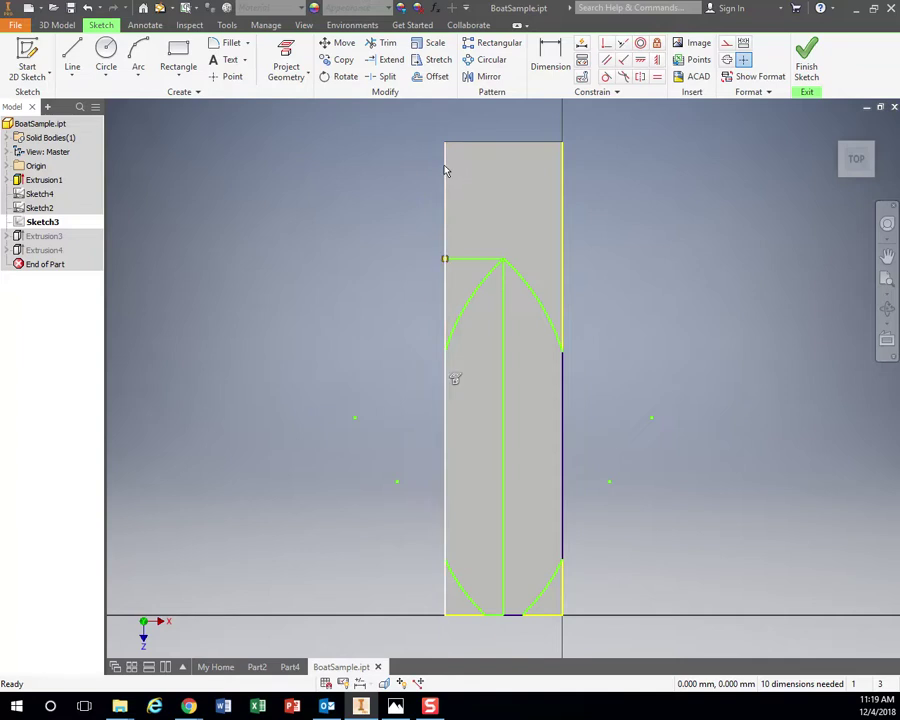
pyautogui.click(563, 195)
pyautogui.keyDown('ctrl'); pyautogui.click(563, 210); pyautogui.keyUp('ctrl')
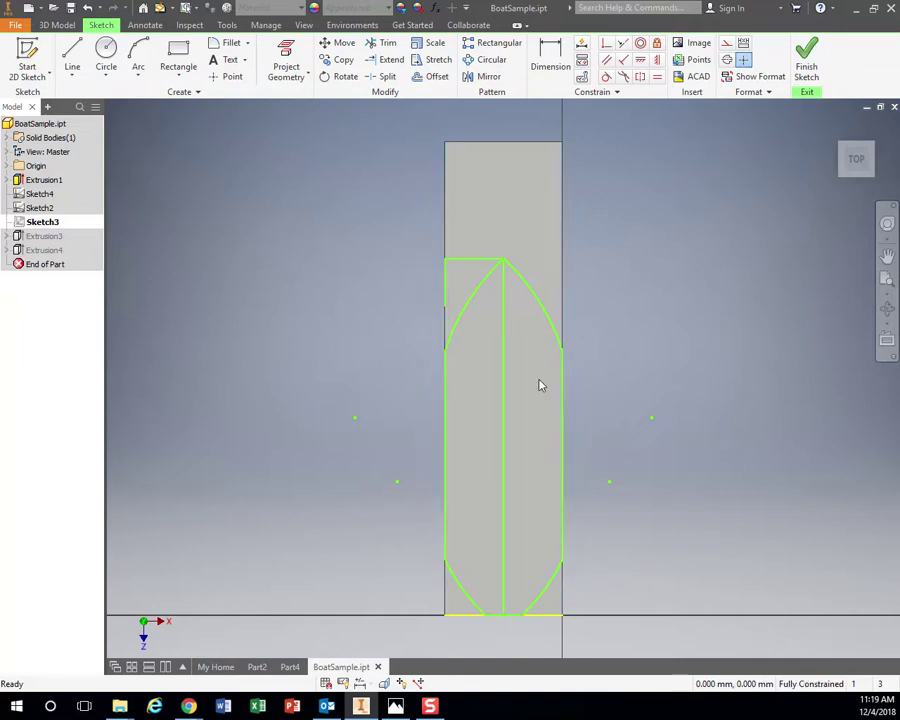
pyautogui.keyDown('ctrl'); pyautogui.click(466, 264); pyautogui.keyUp('ctrl')
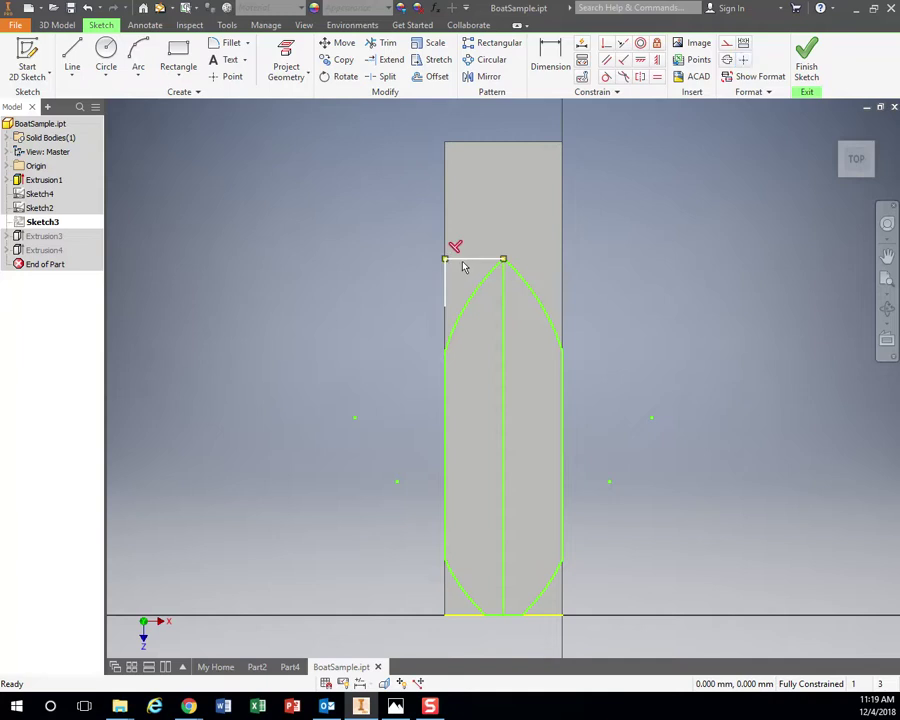
pyautogui.press('Delete')
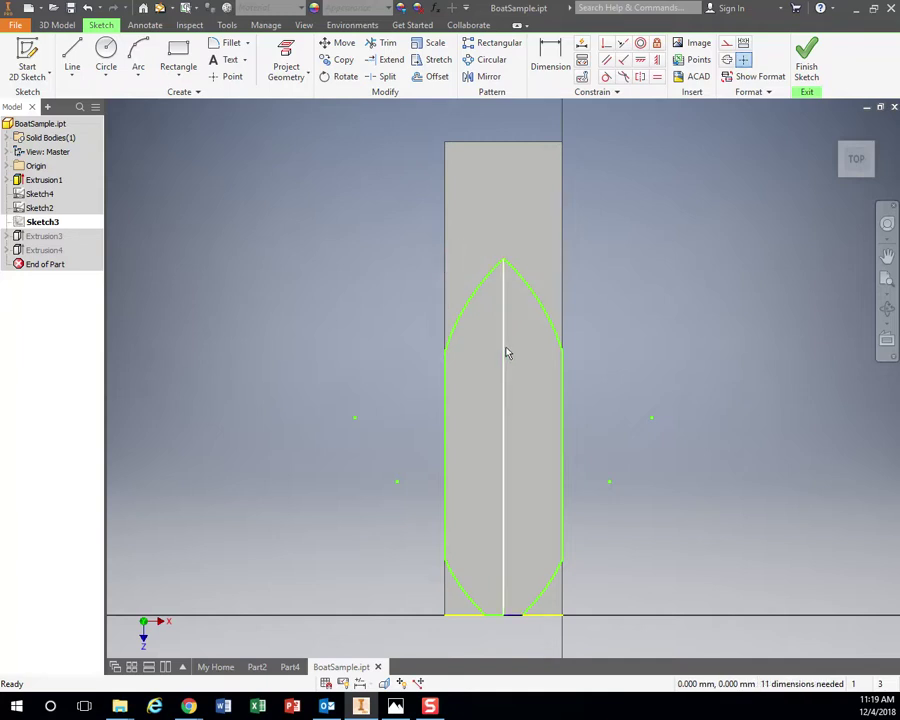
# Delete the centre vertical line and the bottom line between the stern arcs.
pyautogui.click(505, 392)
pyautogui.press('Delete')
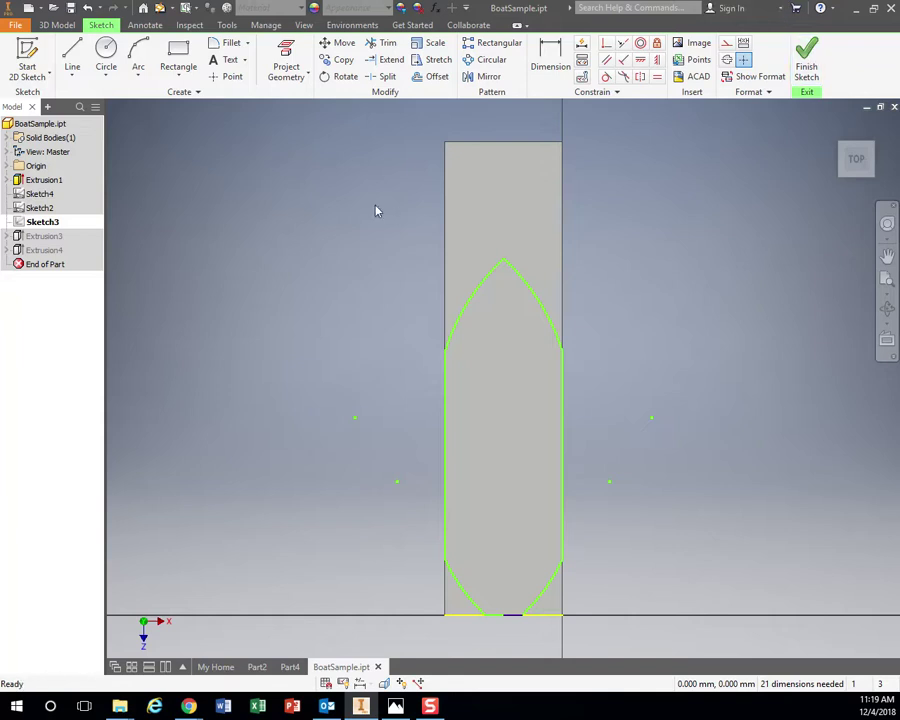
pyautogui.moveTo(352, 156)
pyautogui.mouseDown()
pyautogui.moveTo(502, 315)
pyautogui.moveTo(659, 655)
pyautogui.mouseUp()
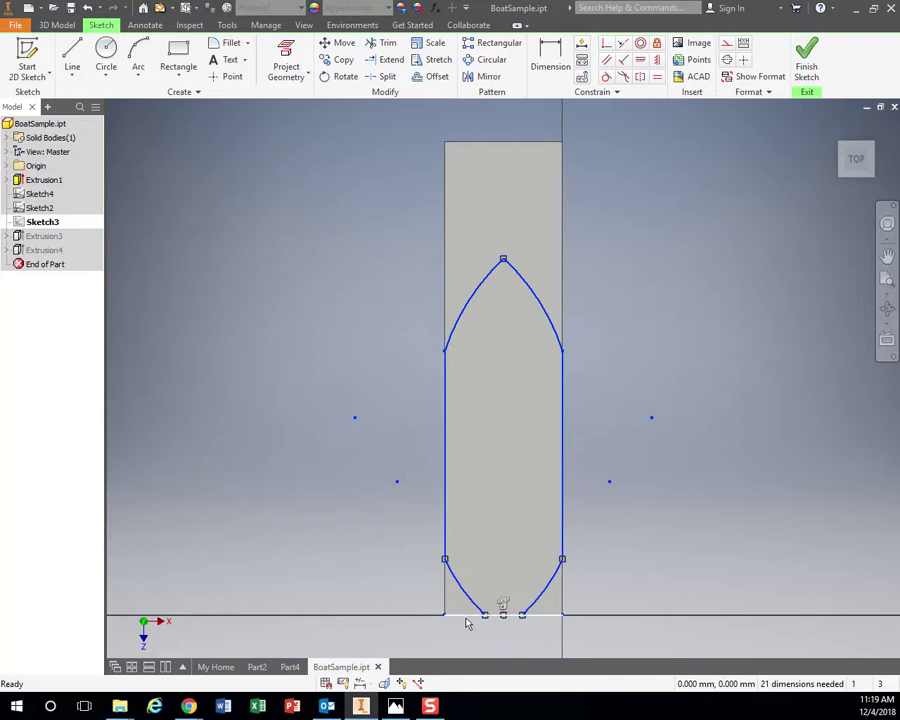
pyautogui.press('Escape')
pyautogui.click(566, 614)
pyautogui.press('Delete')
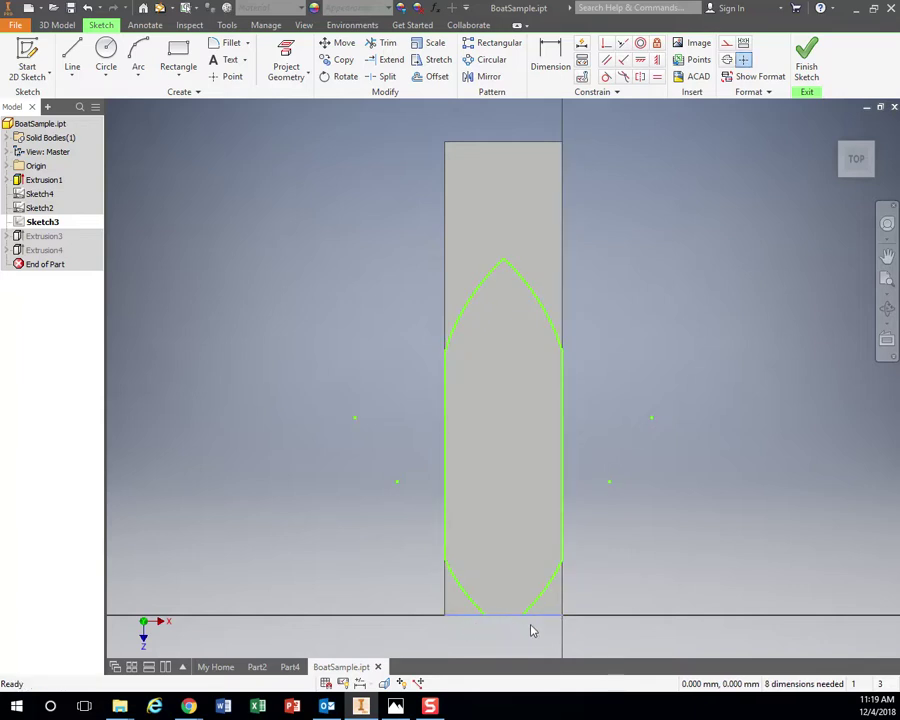
# Add a sketch point right of the hull, try a circle on it, then cancel.
pyautogui.moveTo(364, 190)
pyautogui.mouseDown()
pyautogui.moveTo(593, 621)
pyautogui.moveTo(657, 664)
pyautogui.mouseUp()
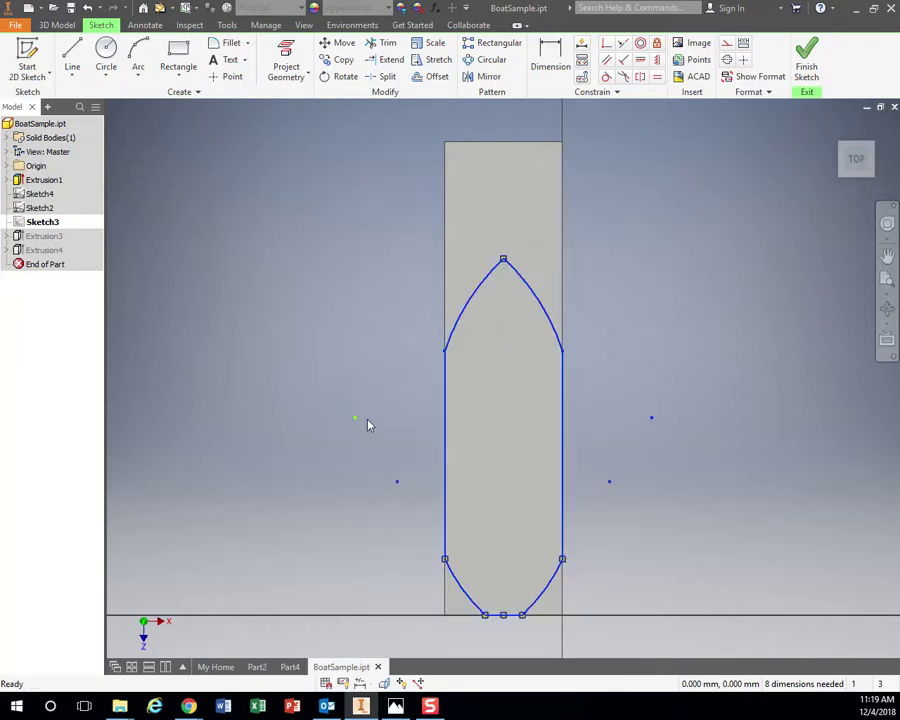
pyautogui.click(609, 482)
pyautogui.press('c')
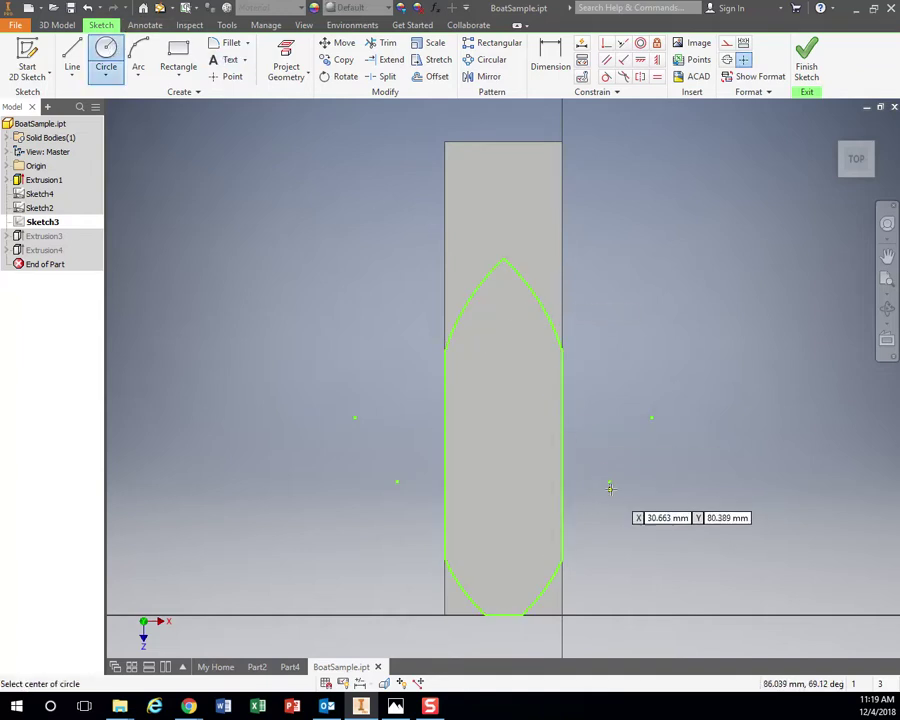
pyautogui.click(609, 482)
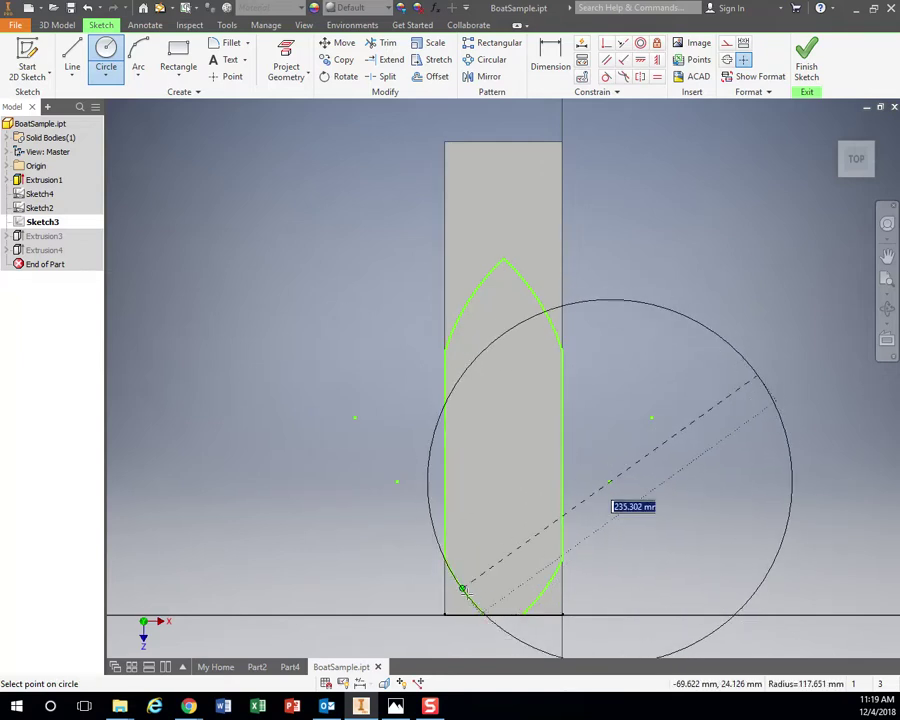
pyautogui.press('Escape')
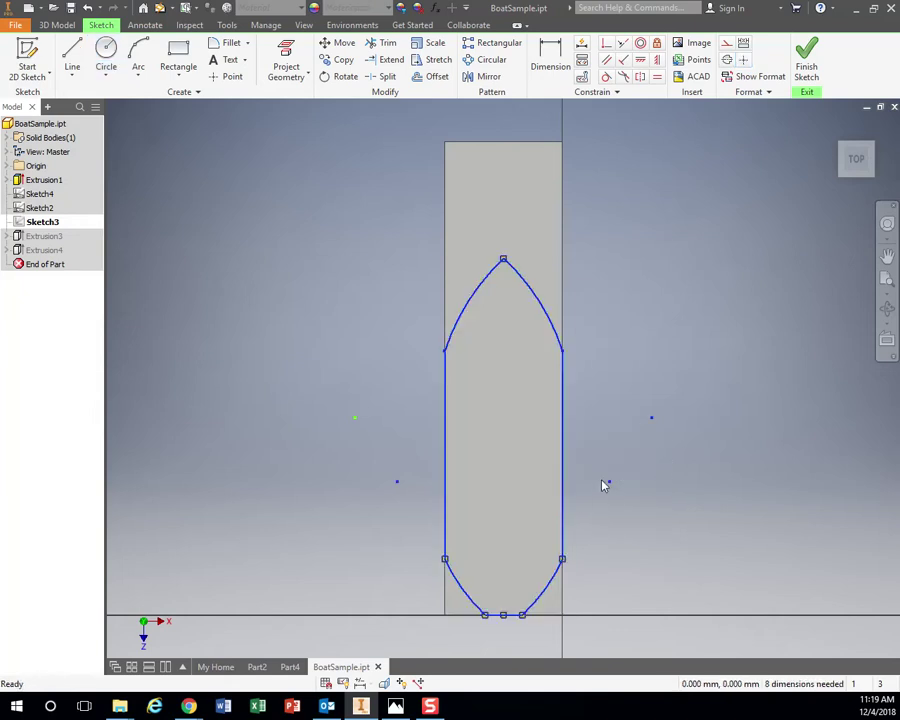
pyautogui.click(678, 487)
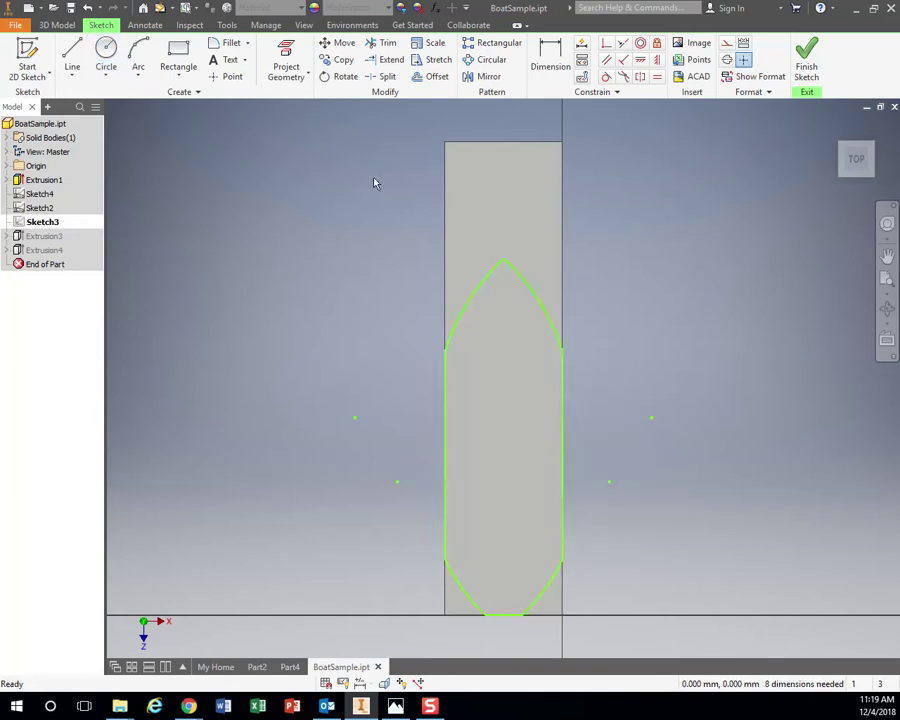
pyautogui.moveTo(365, 167)
pyautogui.mouseDown()
pyautogui.moveTo(687, 606)
pyautogui.moveTo(688, 642)
pyautogui.mouseUp()
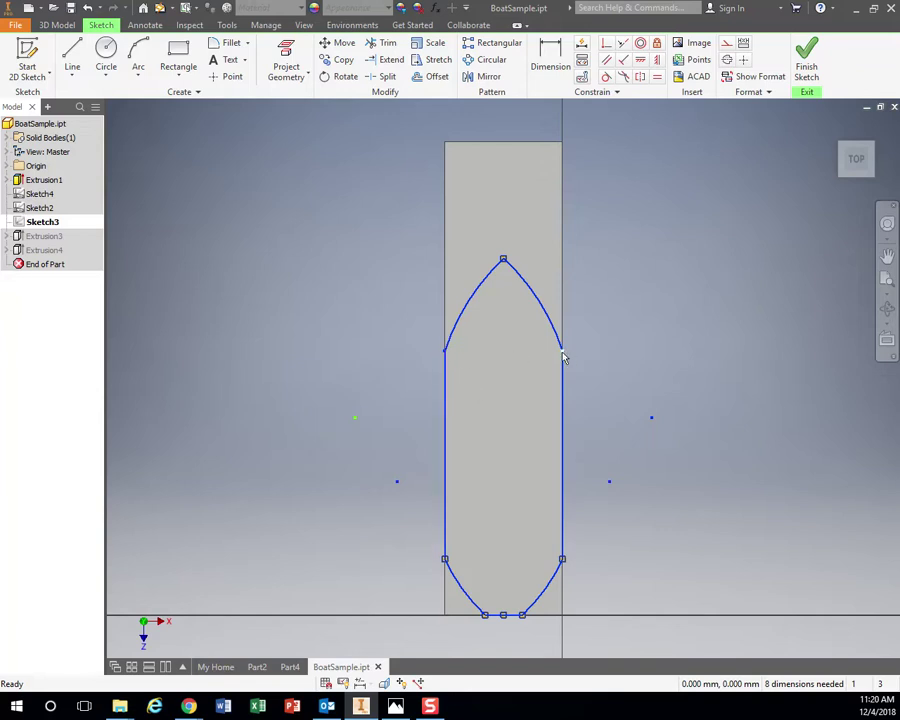
# Finish Sketch3, abandon the extrusion attempt, and reopen Sketch3 for editing.
pyautogui.click(806, 62)
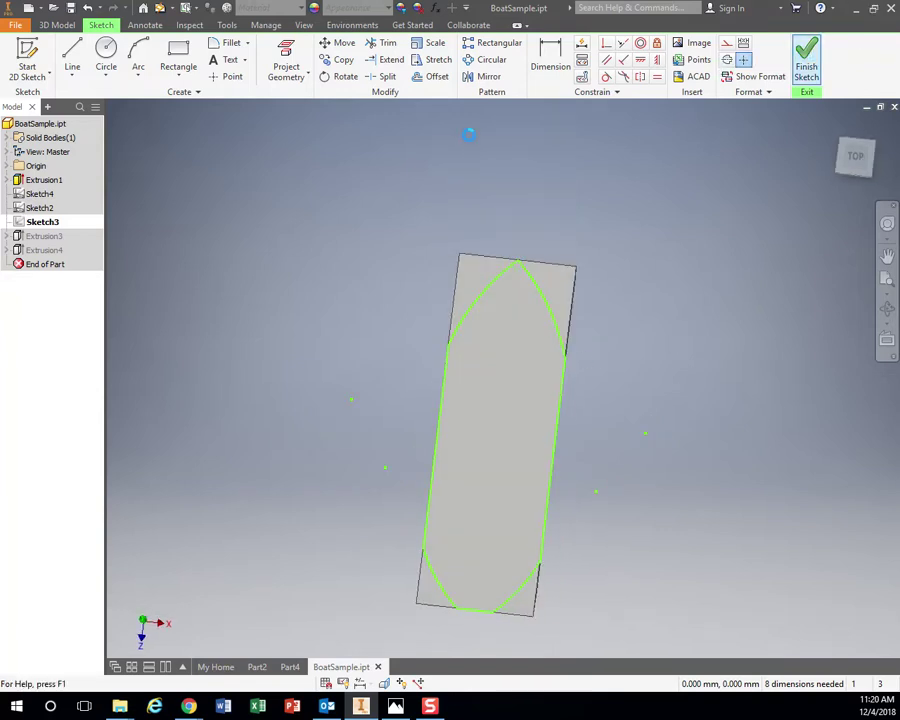
pyautogui.click(66, 52)
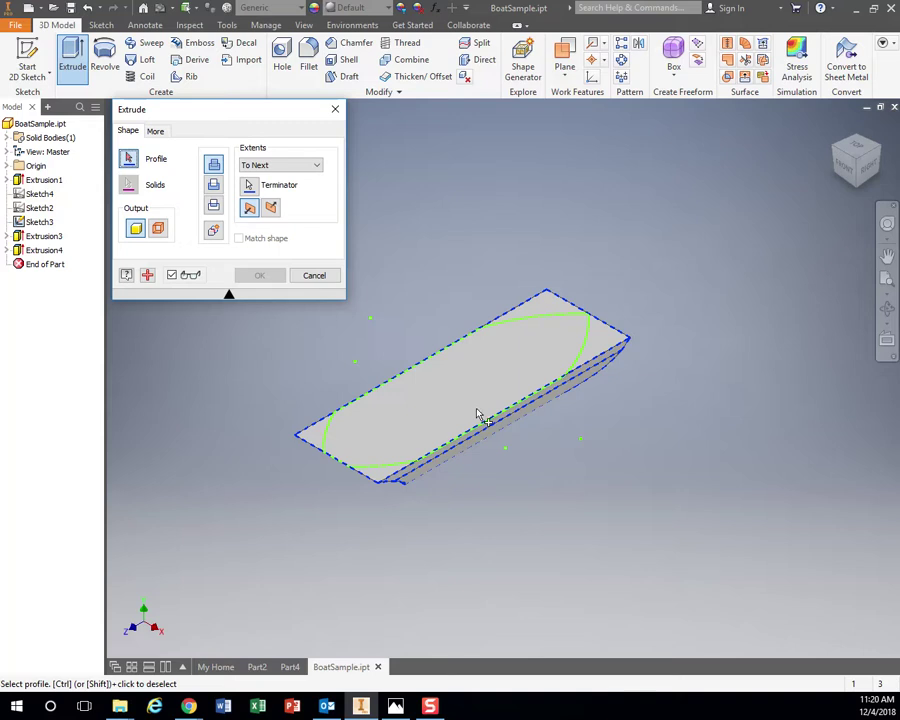
pyautogui.click(312, 275)
pyautogui.rightClick(46, 220)
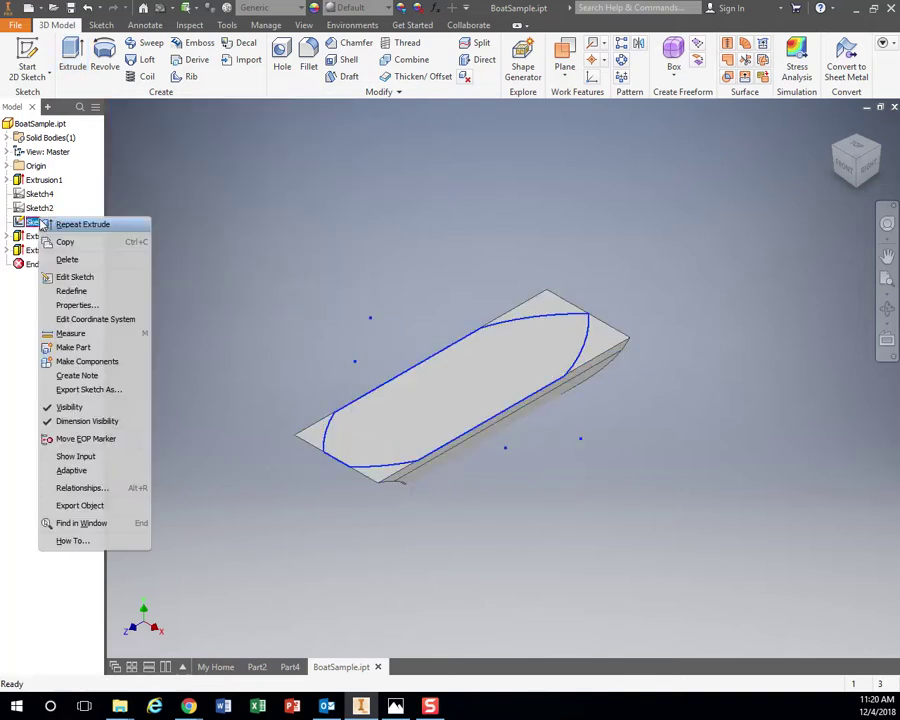
pyautogui.click(85, 277)
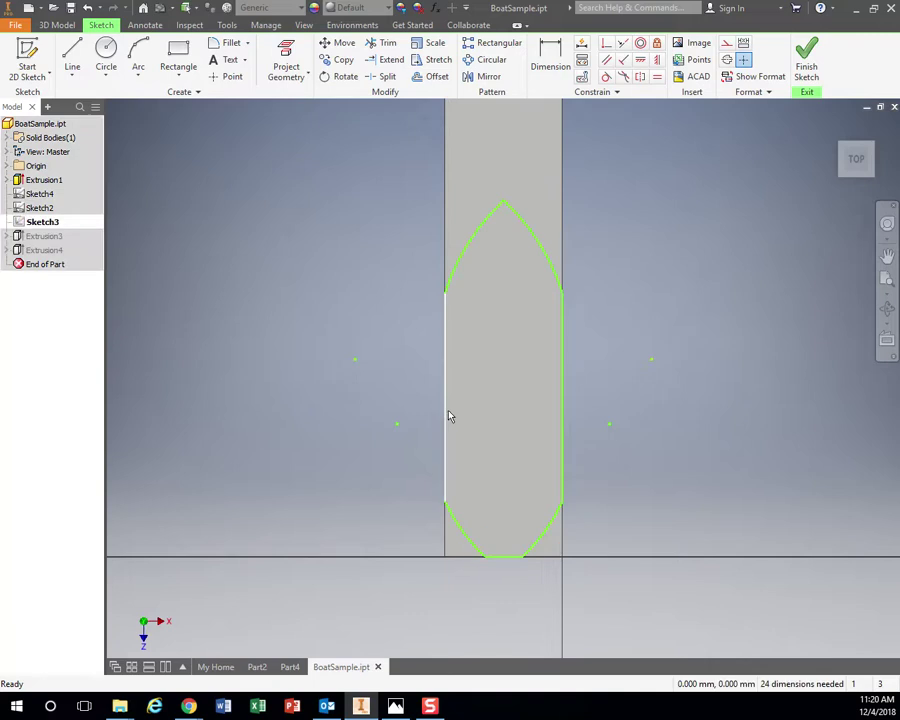
# Close the outline loop using the right arc, merge the redundant points, and exit the sketch.
pyautogui.rightClick(447, 417)
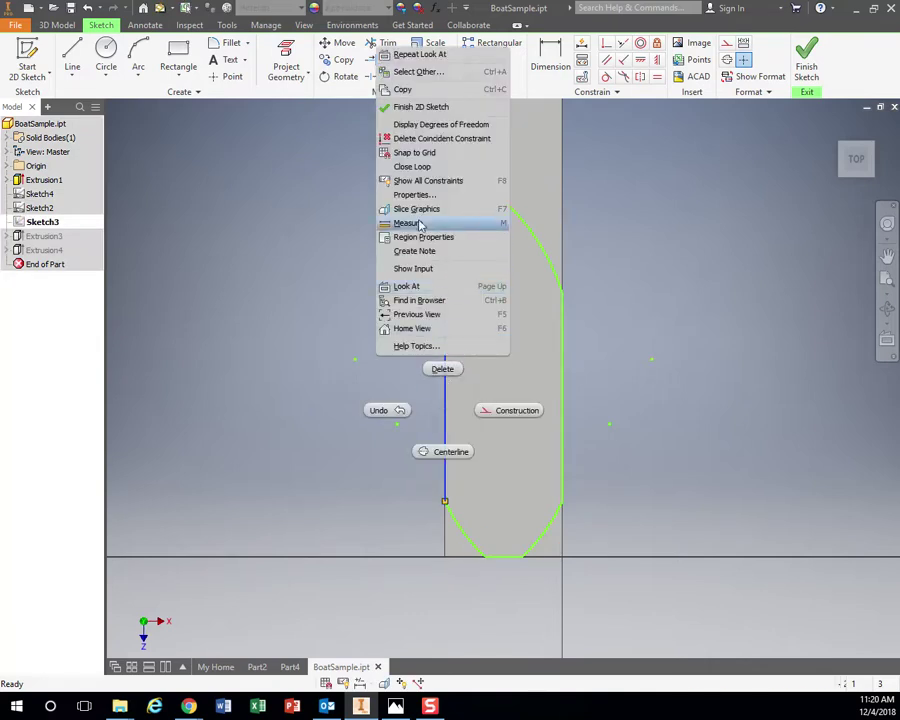
pyautogui.click(419, 168)
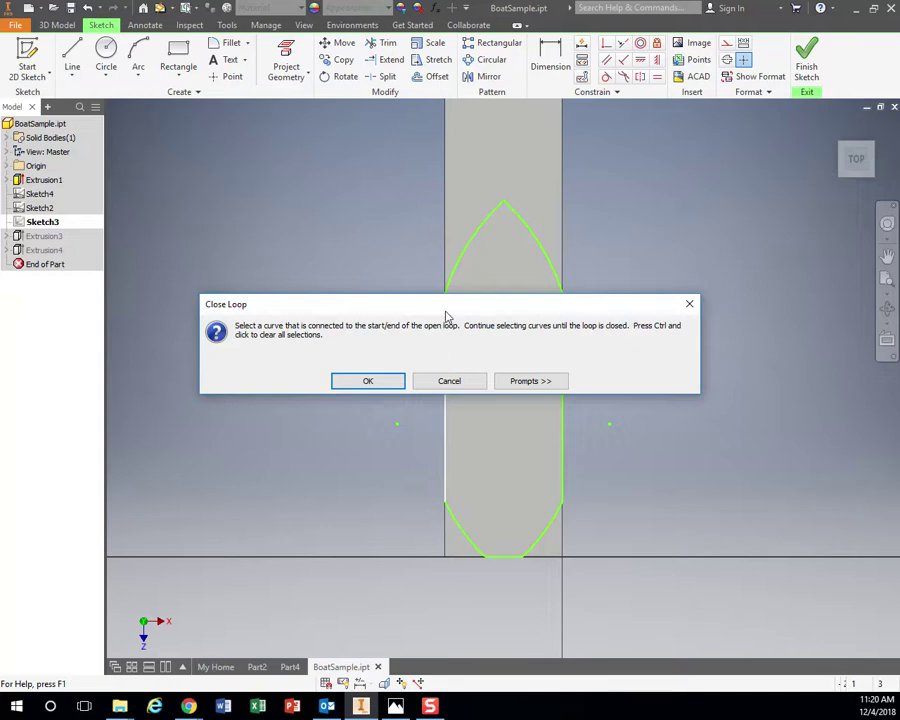
pyautogui.moveTo(447, 316); pyautogui.dragTo(509, 84)
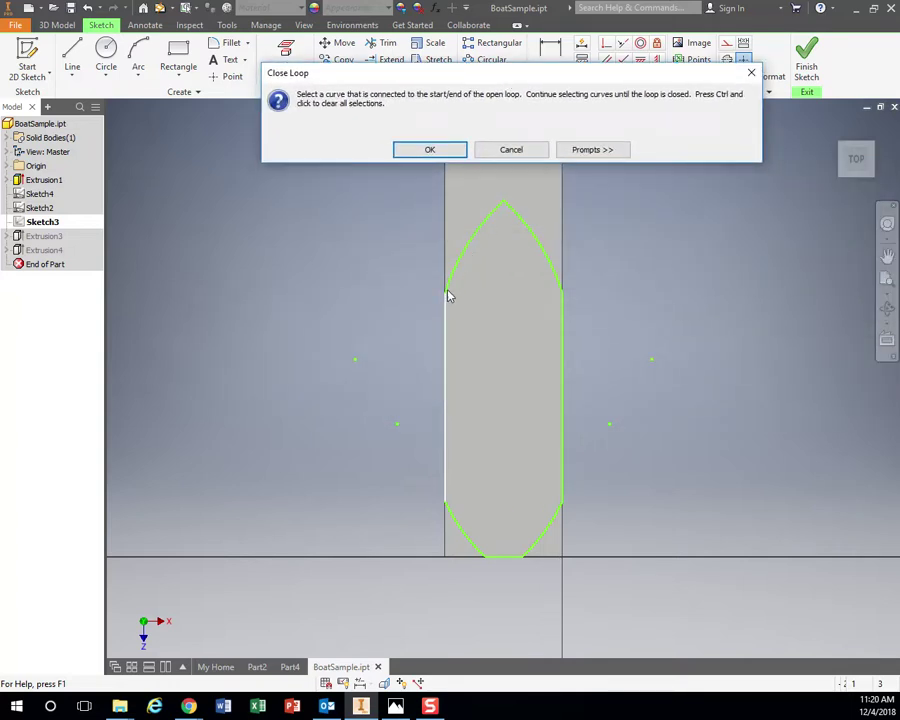
pyautogui.click(426, 150)
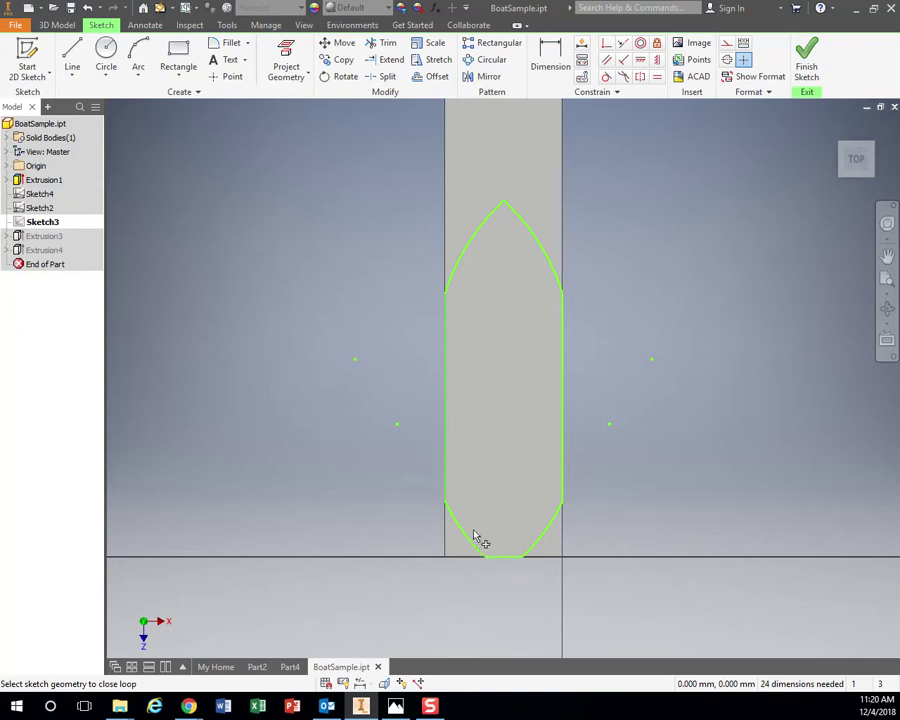
pyautogui.click(558, 280)
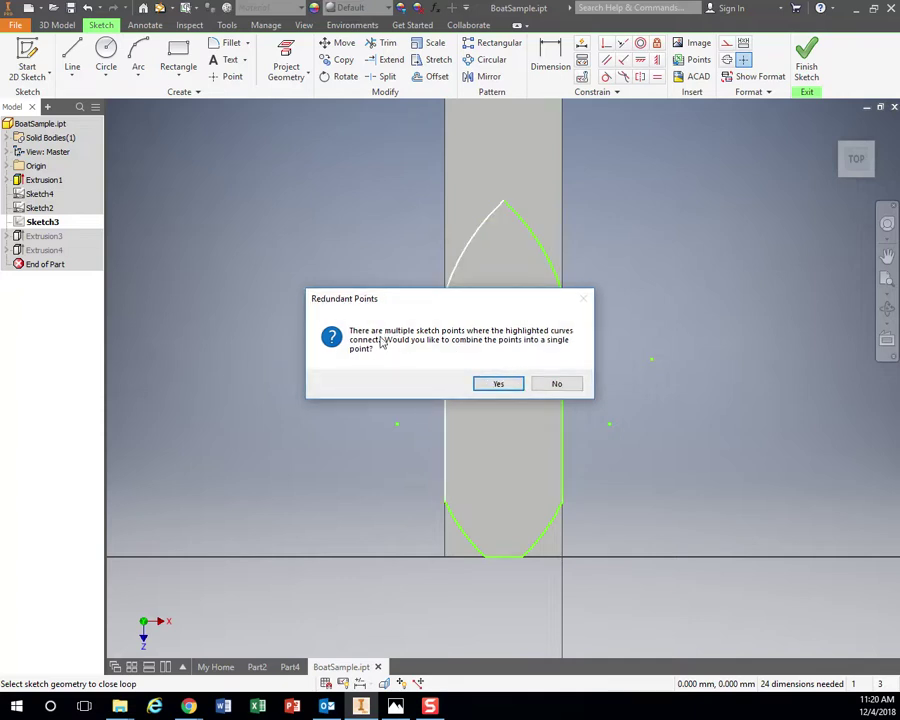
pyautogui.click(498, 384)
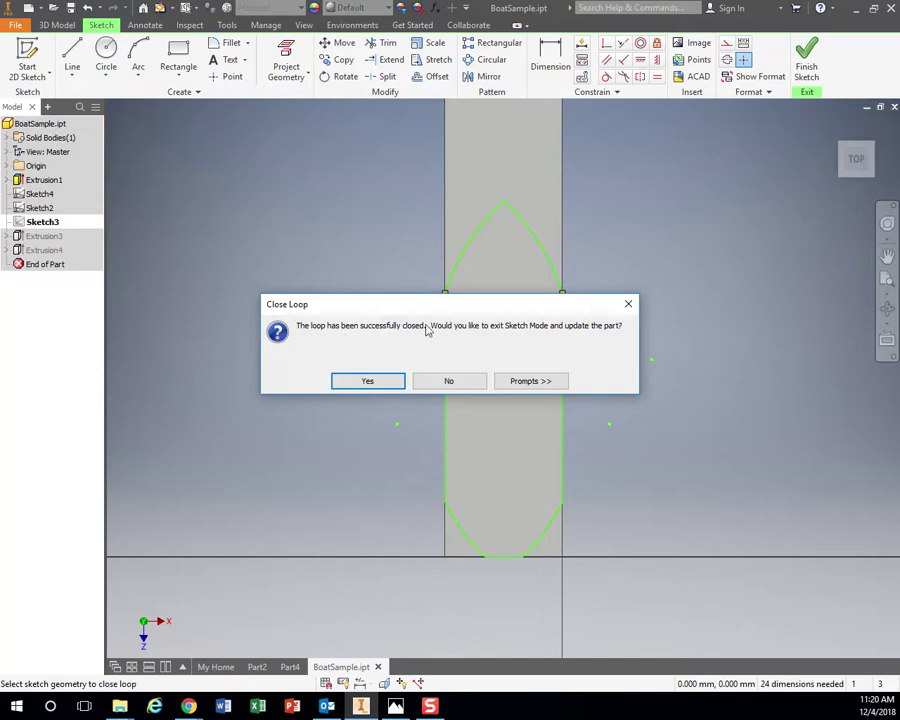
pyautogui.click(364, 384)
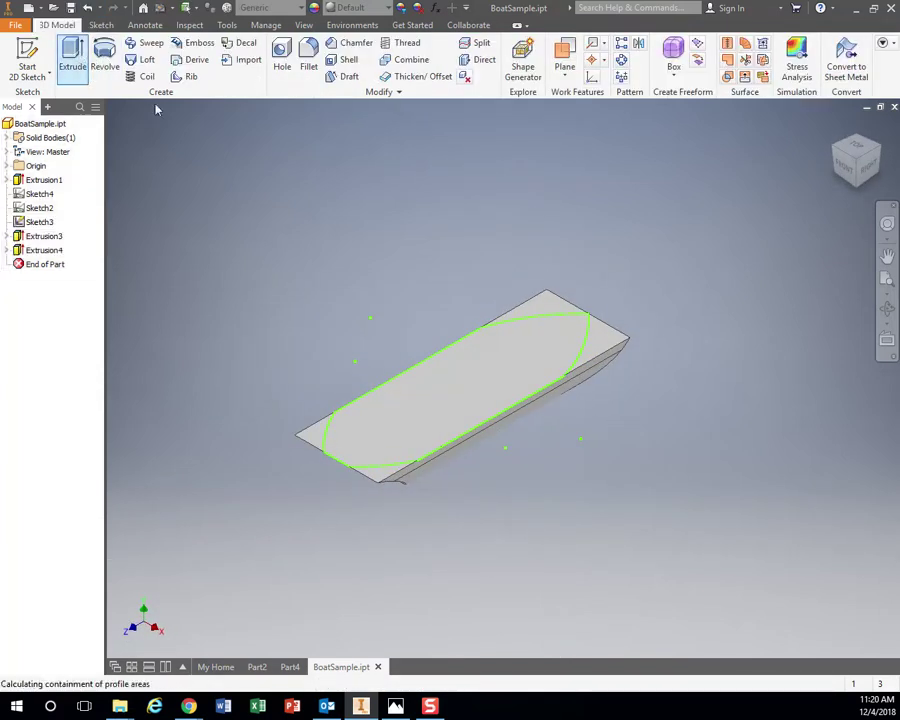
# Cancel the extrusion, reopen Sketch3 and view the boat outline from the top.
pyautogui.click(331, 278)
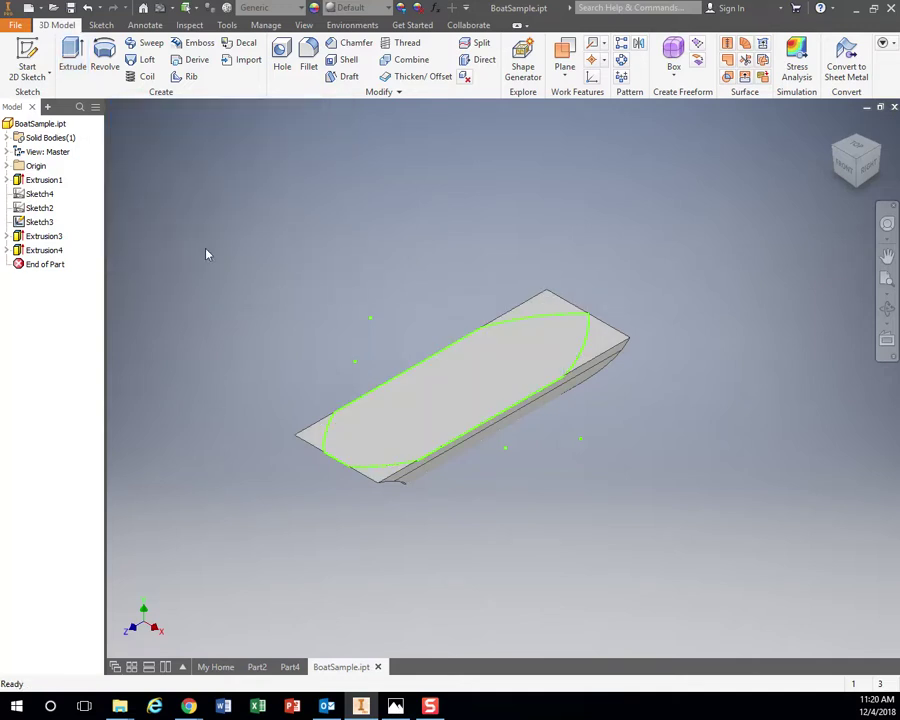
pyautogui.doubleClick(495, 372)
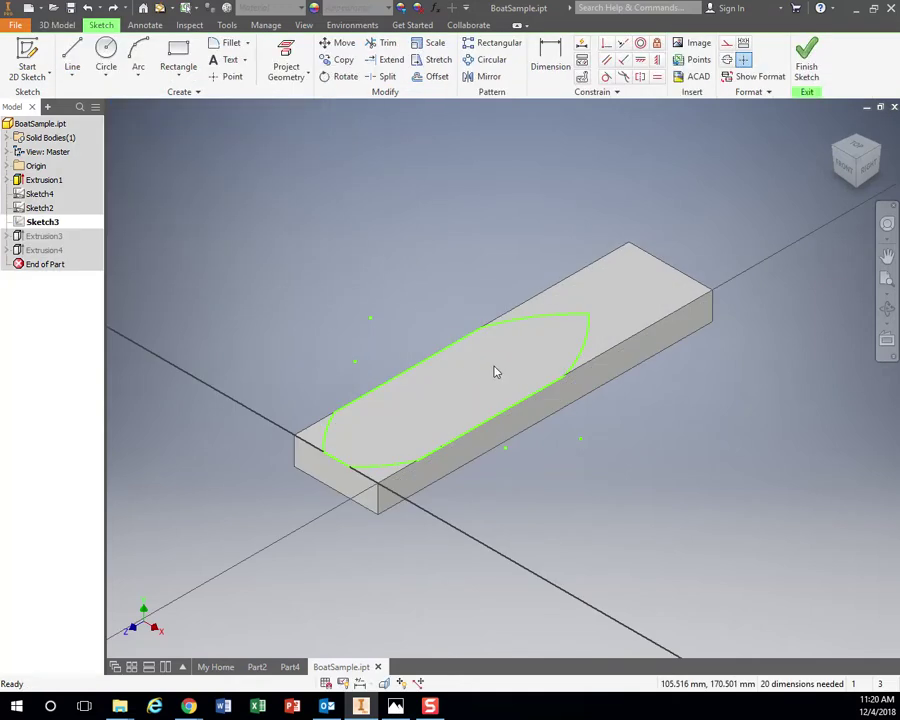
pyautogui.rightClick(37, 227)
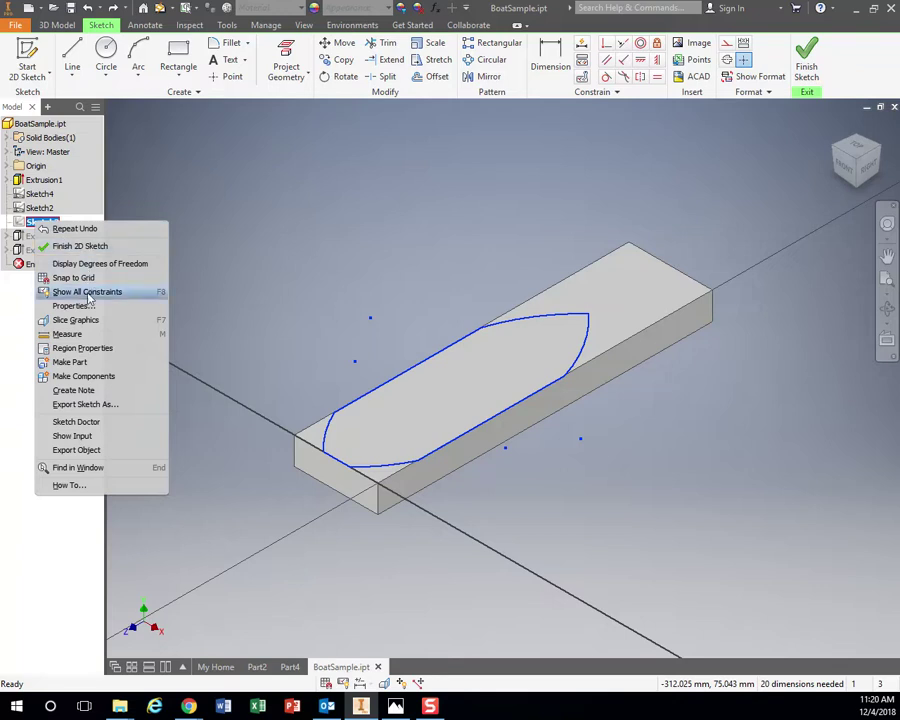
pyautogui.click(435, 372)
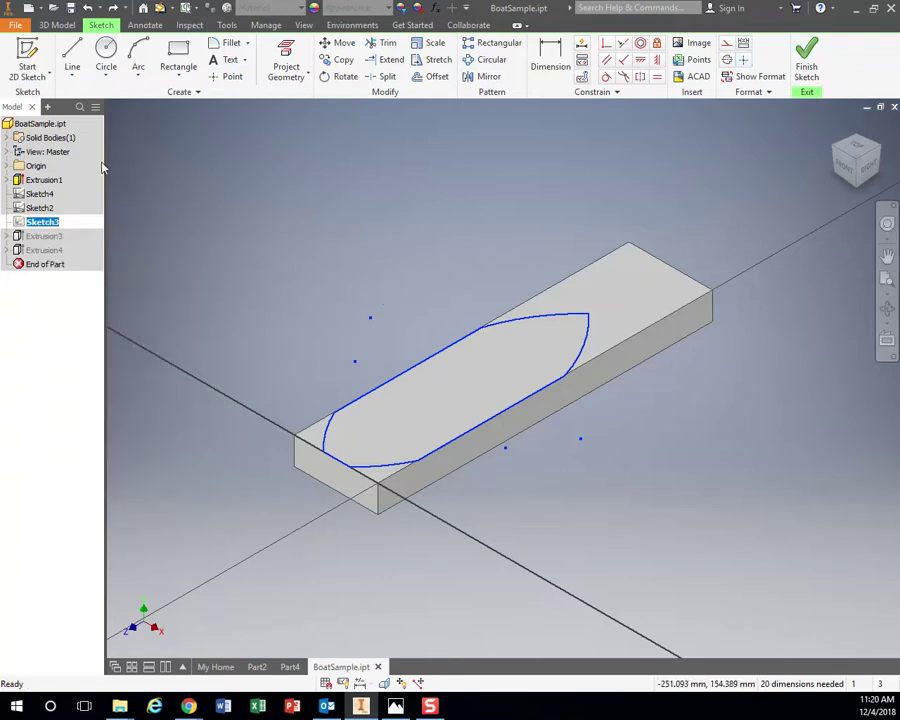
pyautogui.click(863, 151)
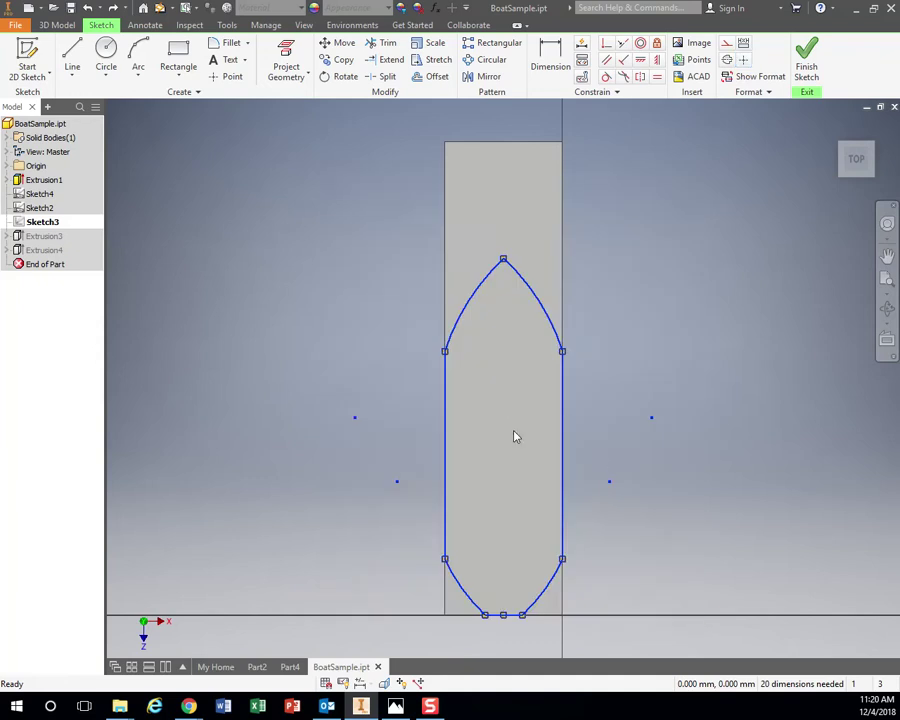
pyautogui.click(559, 375)
pyautogui.moveTo(375, 262); pyautogui.dragTo(729, 607)
pyautogui.moveTo(392, 224); pyautogui.dragTo(615, 612)
pyautogui.click(433, 358)
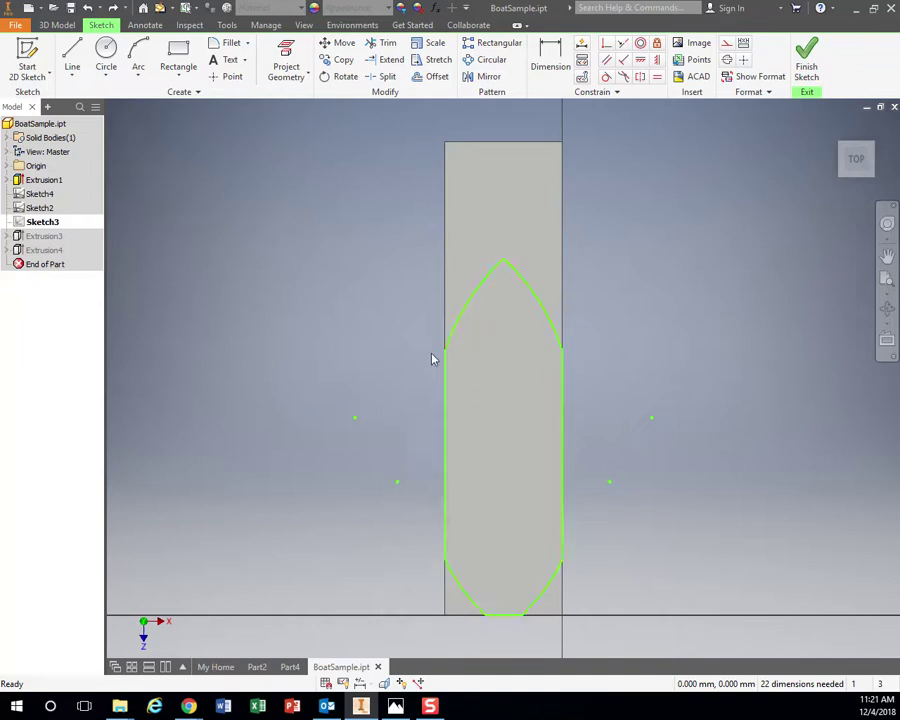
# Delete the left straight side of the boat outline.
pyautogui.click(446, 384)
pyautogui.press('Delete')
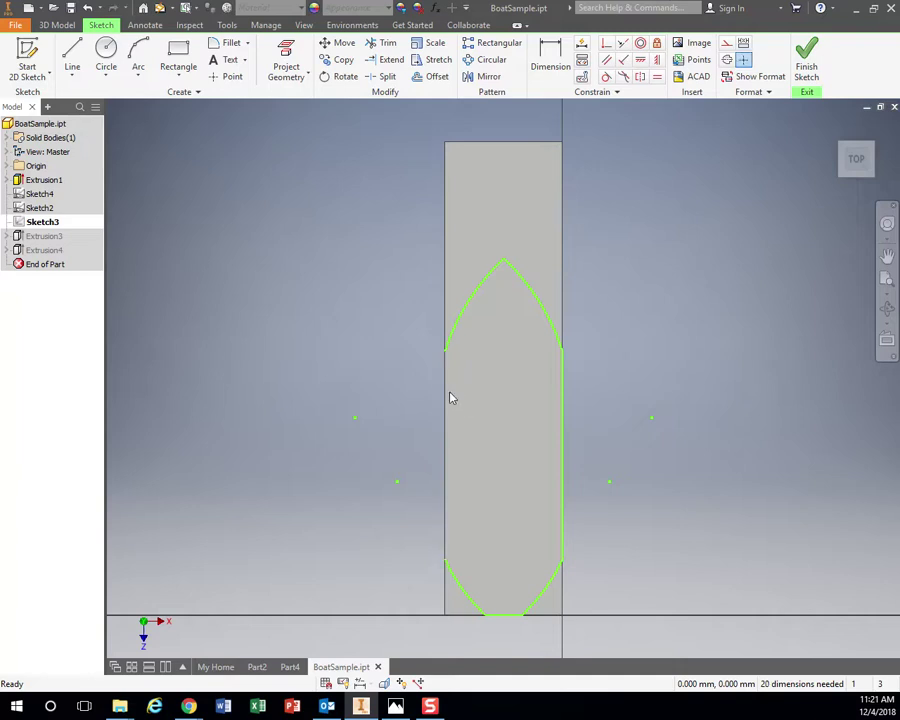
pyautogui.moveTo(406, 199); pyautogui.dragTo(633, 619)
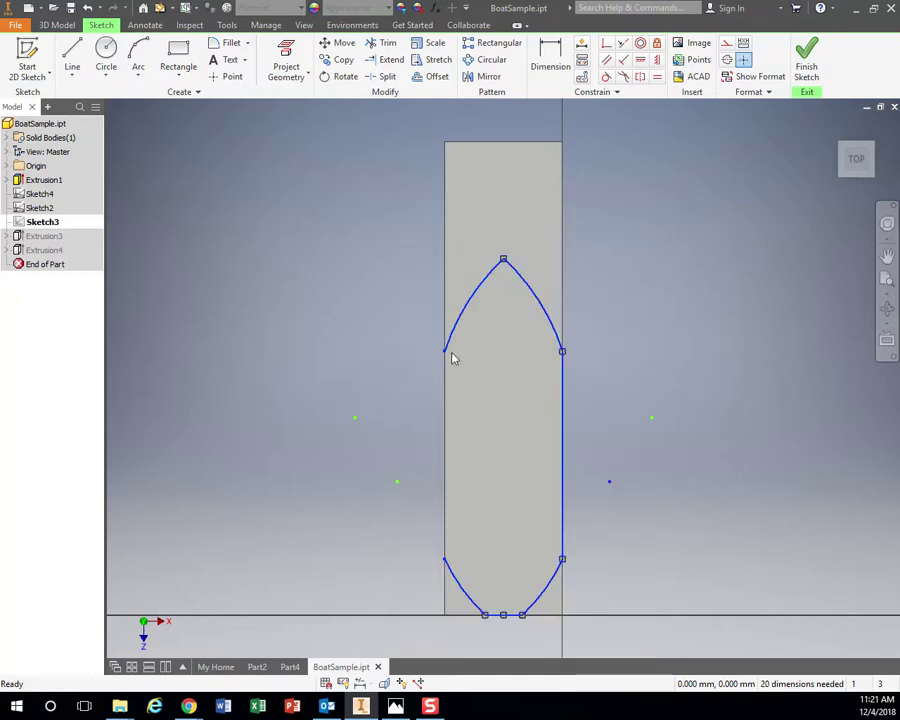
pyautogui.click(420, 382)
# Draw a 134 mm vertical line along the left edge to the lower arc, then finish the sketch.
pyautogui.click(72, 58)
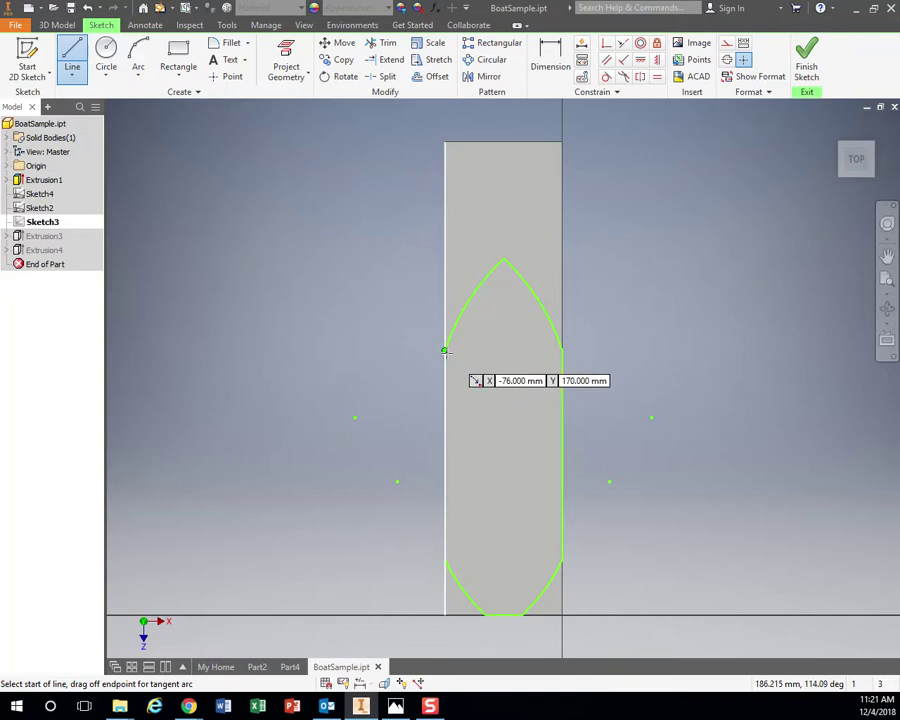
pyautogui.click(445, 351)
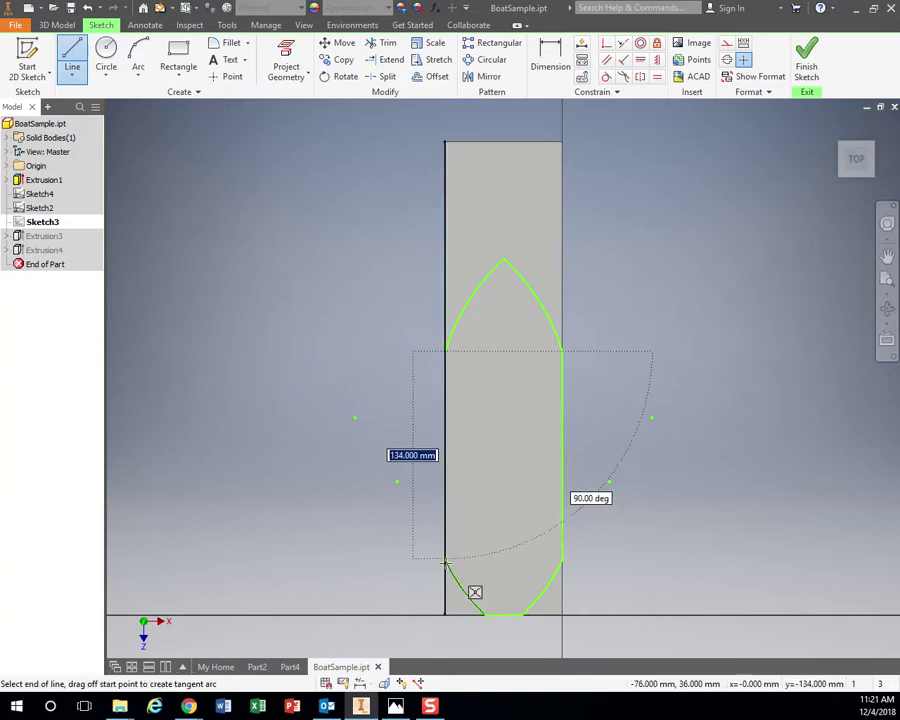
pyautogui.scroll(4, 475, 591)
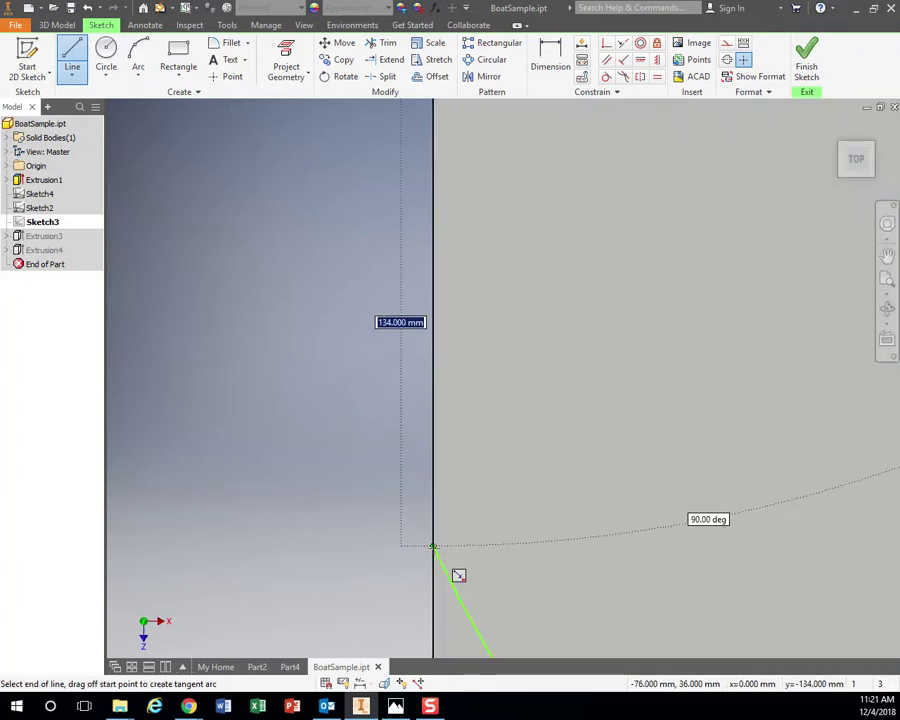
pyautogui.click(446, 559)
pyautogui.scroll(-3, 440, 546)
pyautogui.scroll(2, 550, 335)
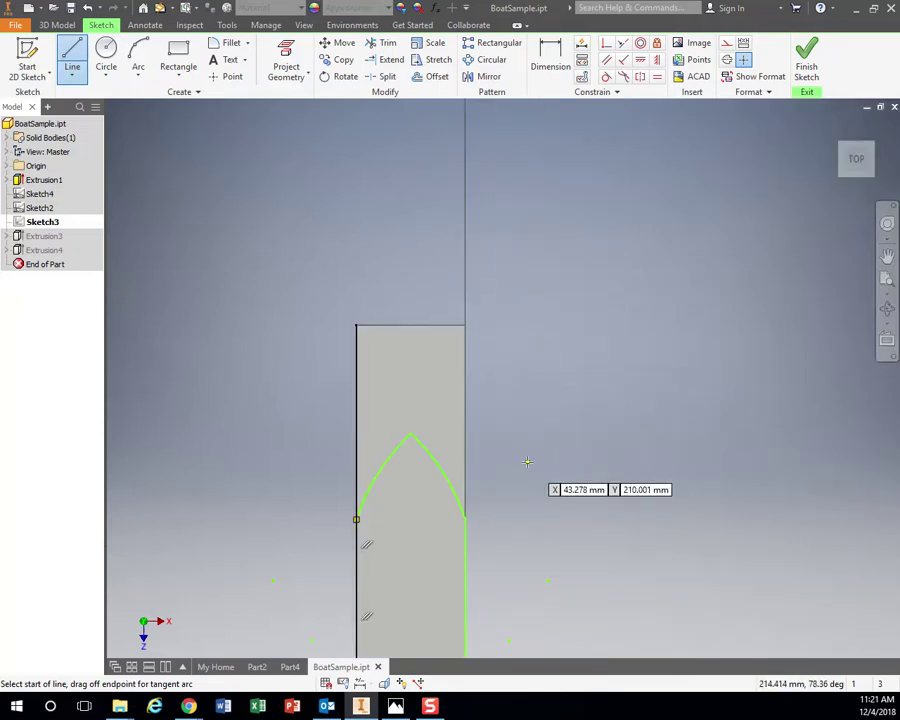
pyautogui.moveTo(530, 464); pyautogui.dragTo(575, 235, button='middle')
pyautogui.click(806, 58)
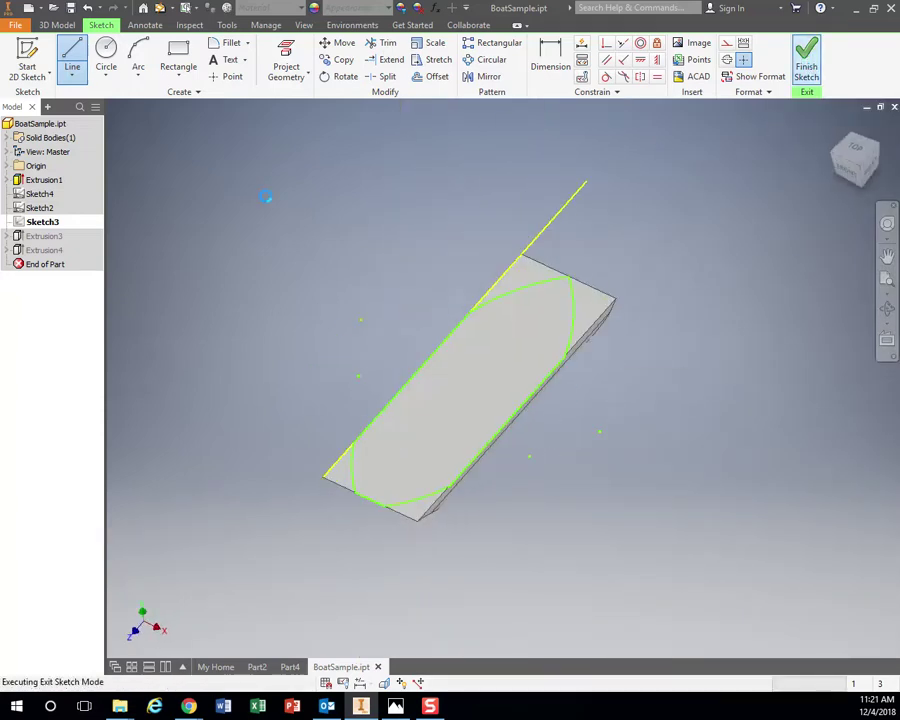
# Extrude Sketch3's boat outline as an Intersect through All, creating Extrusion5.
pyautogui.click(71, 56)
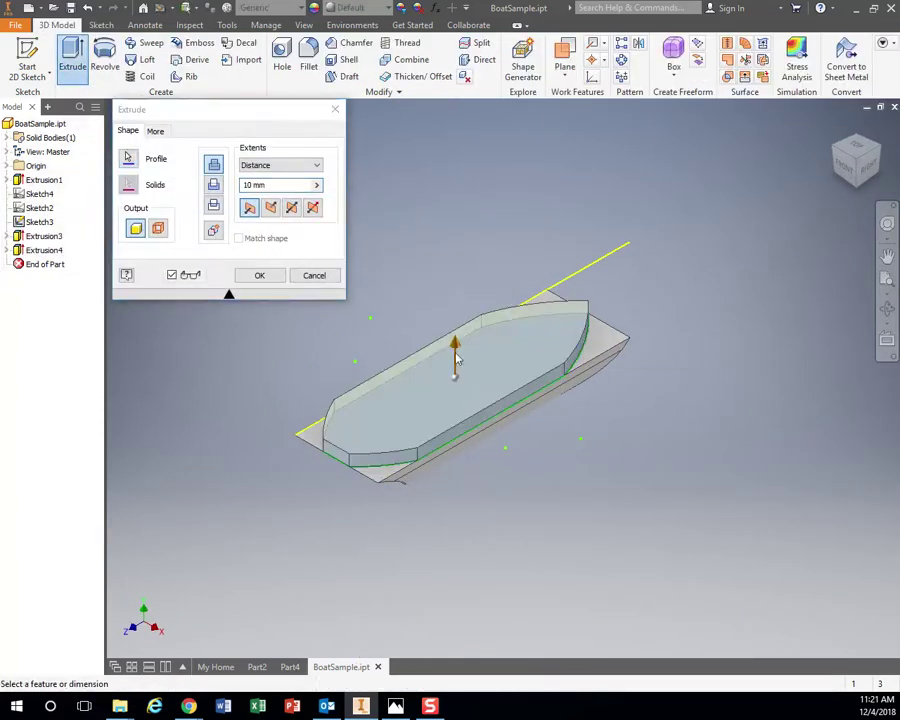
pyautogui.moveTo(457, 345); pyautogui.dragTo(445, 255)
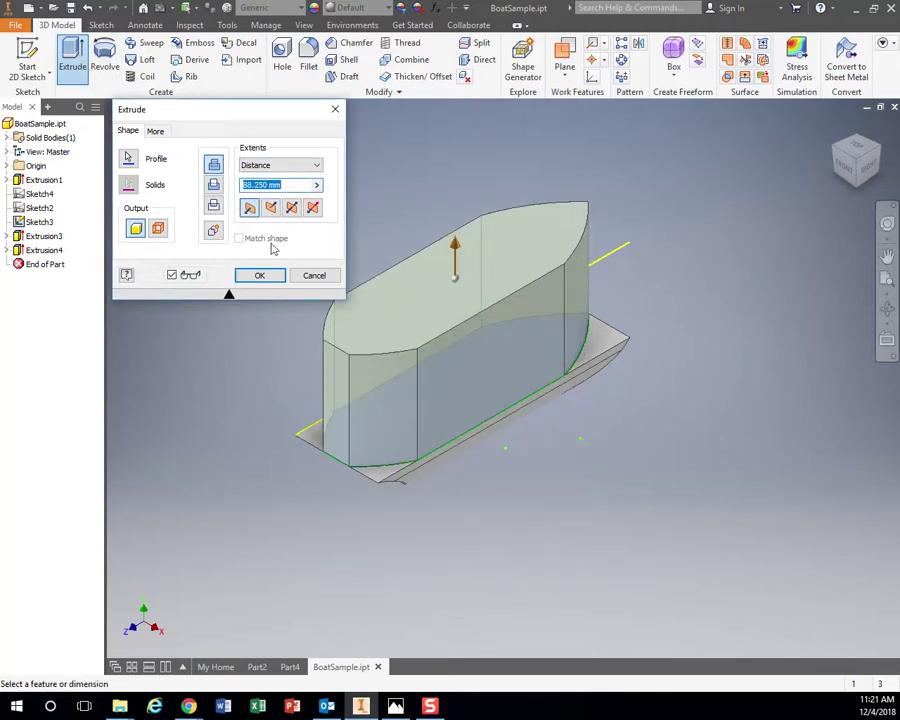
pyautogui.click(214, 207)
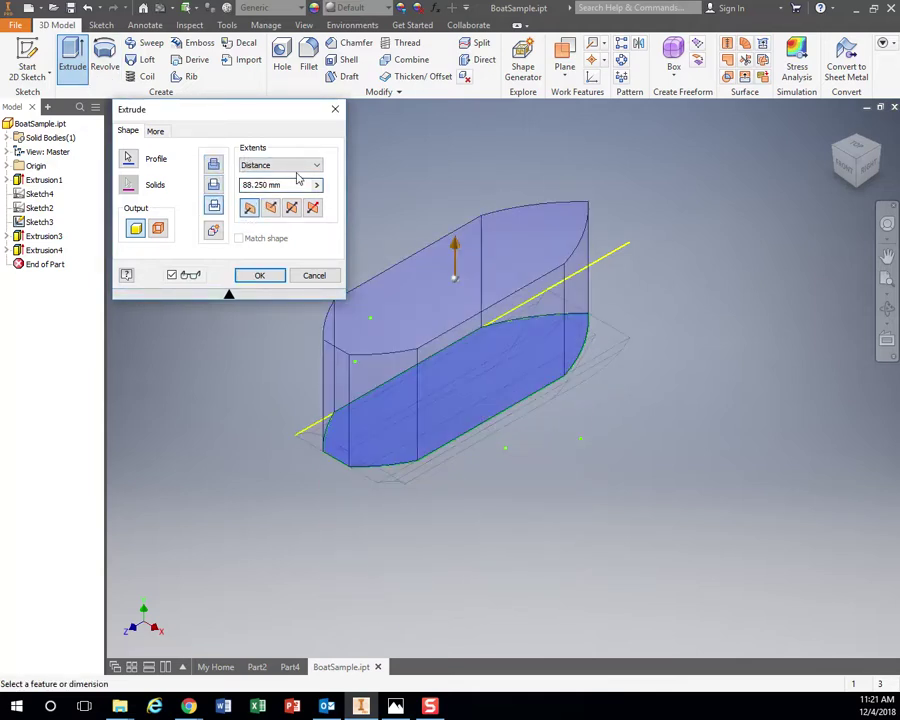
pyautogui.click(300, 166)
pyautogui.click(286, 214)
pyautogui.click(261, 275)
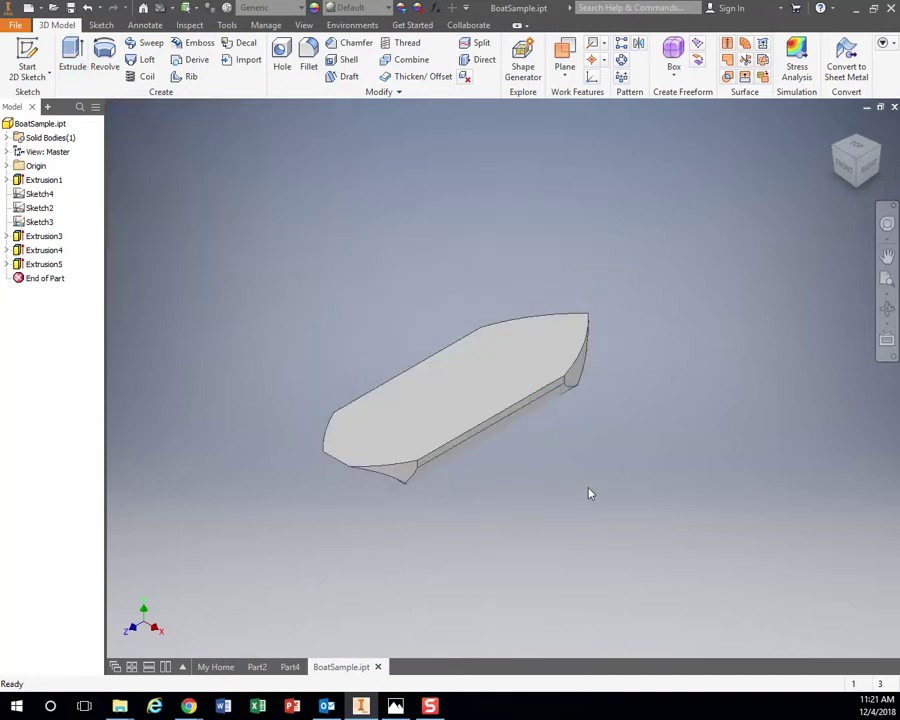
pyautogui.keyDown('shift'); pyautogui.moveTo(581, 504); pyautogui.dragTo(643, 520, button='middle'); pyautogui.keyUp('shift')
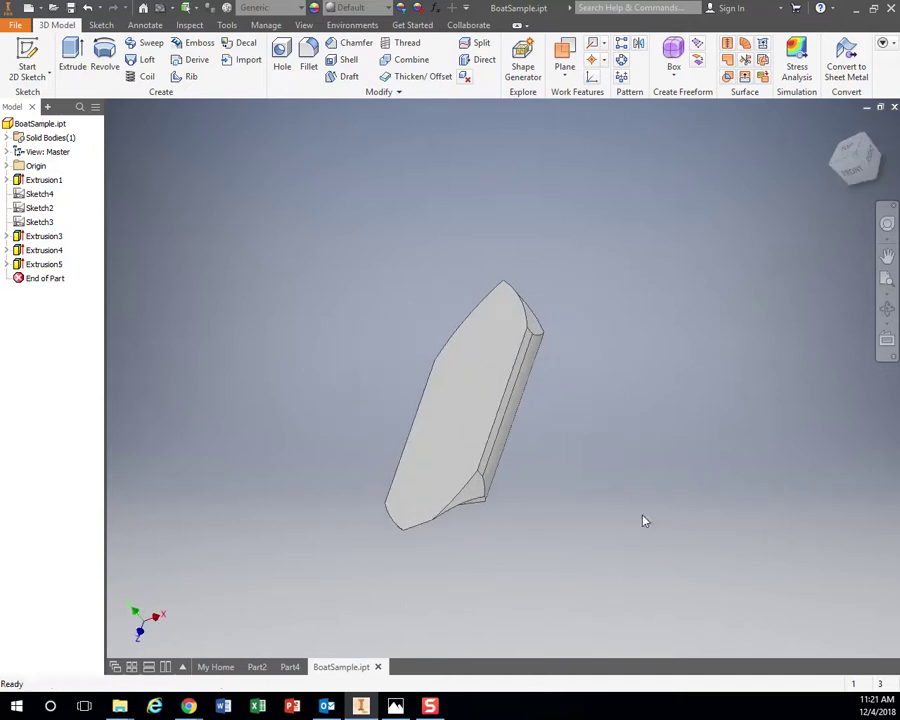
pyautogui.click(866, 162)
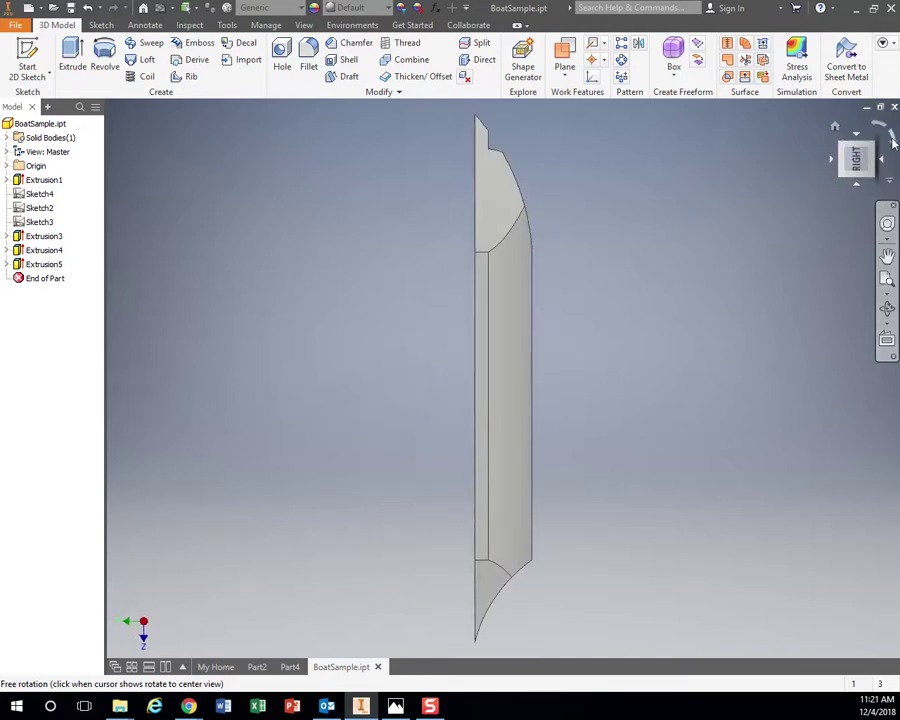
pyautogui.click(891, 141)
pyautogui.click(843, 148)
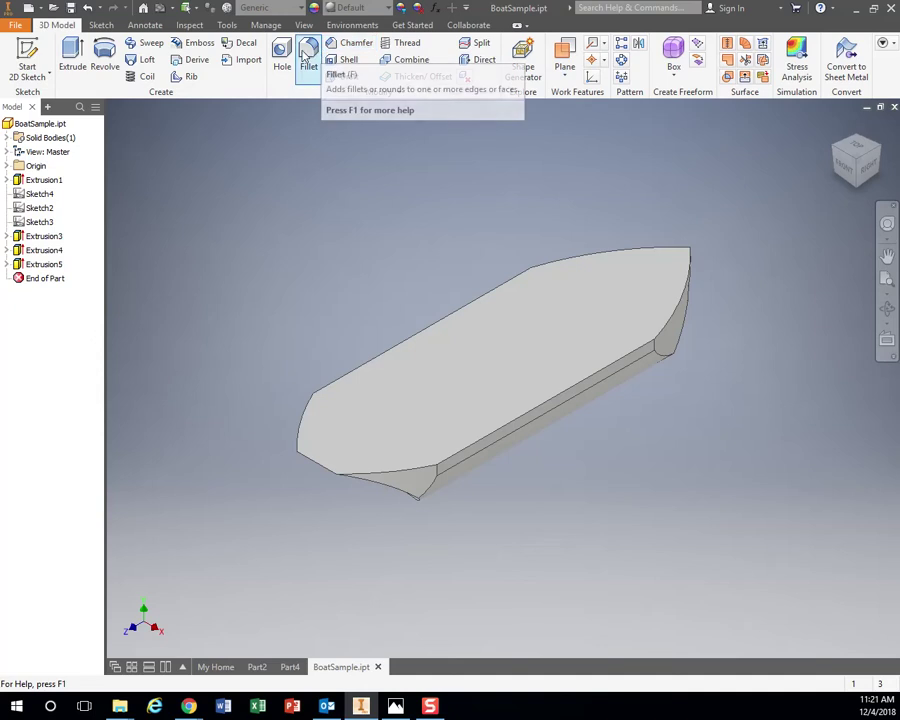
pyautogui.scroll(2, 573, 474)
pyautogui.scroll(-5, 553, 468)
pyautogui.scroll(3, 519, 422)
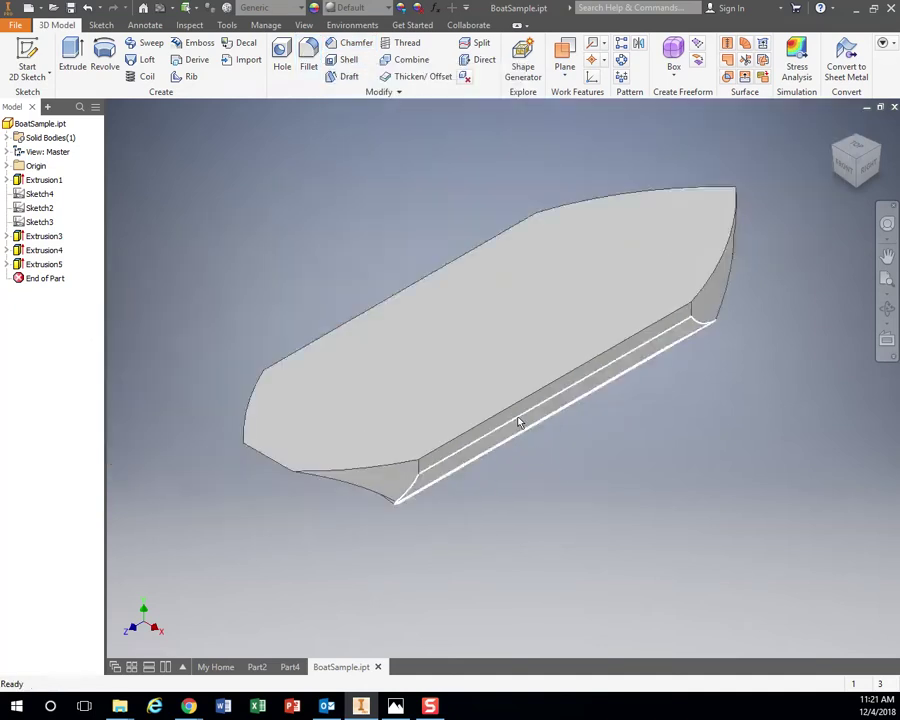
pyautogui.scroll(2, 519, 422)
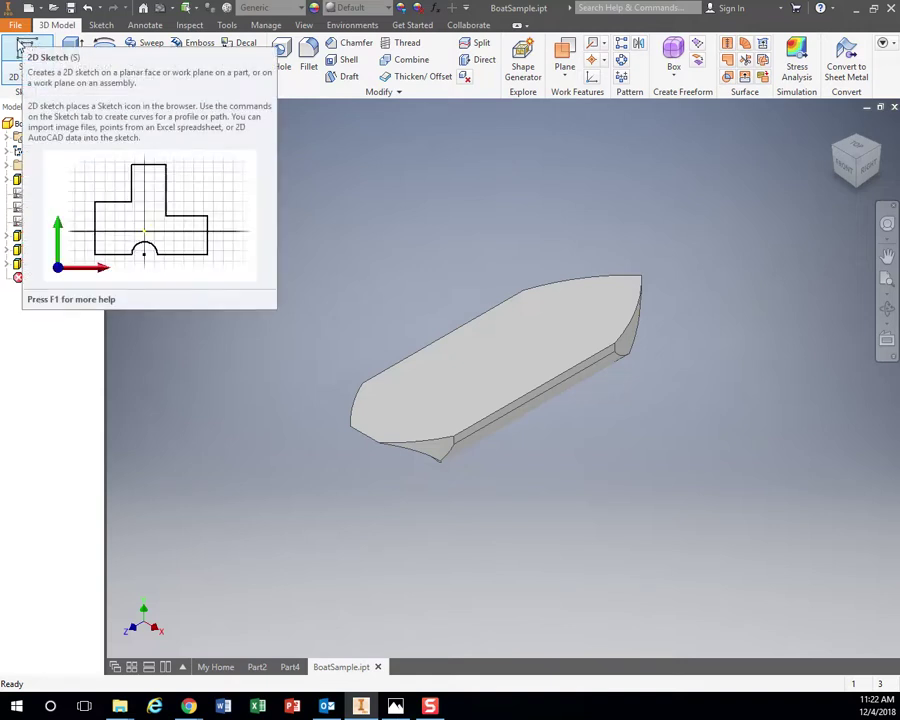
# Sketch a rectangle on the boat's top face near the stern.
pyautogui.click(23, 45)
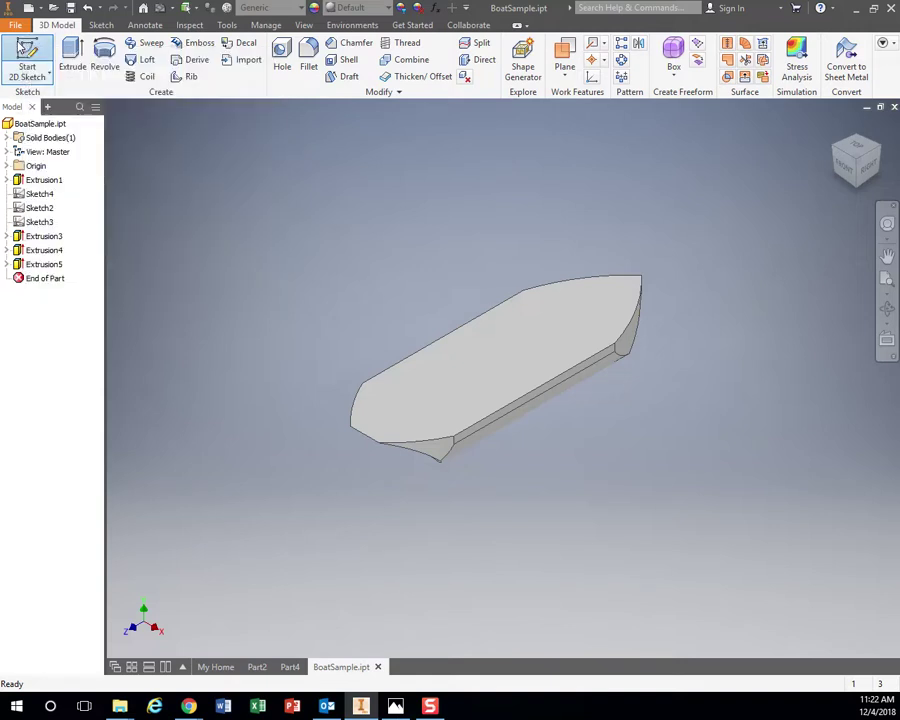
pyautogui.click(487, 379)
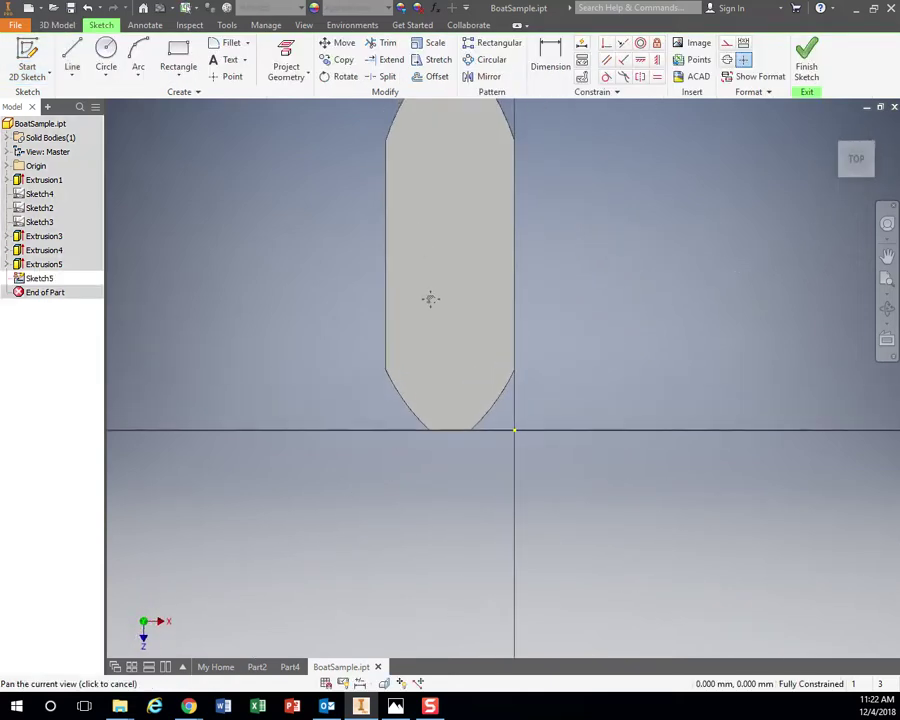
pyautogui.click(178, 60)
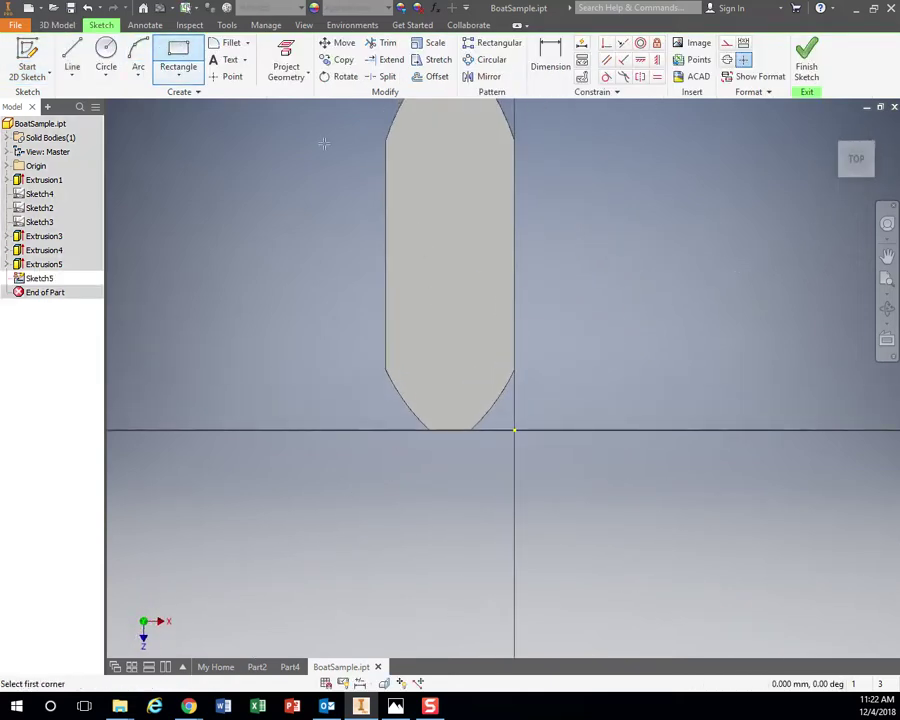
pyautogui.click(420, 290)
pyautogui.click(484, 368)
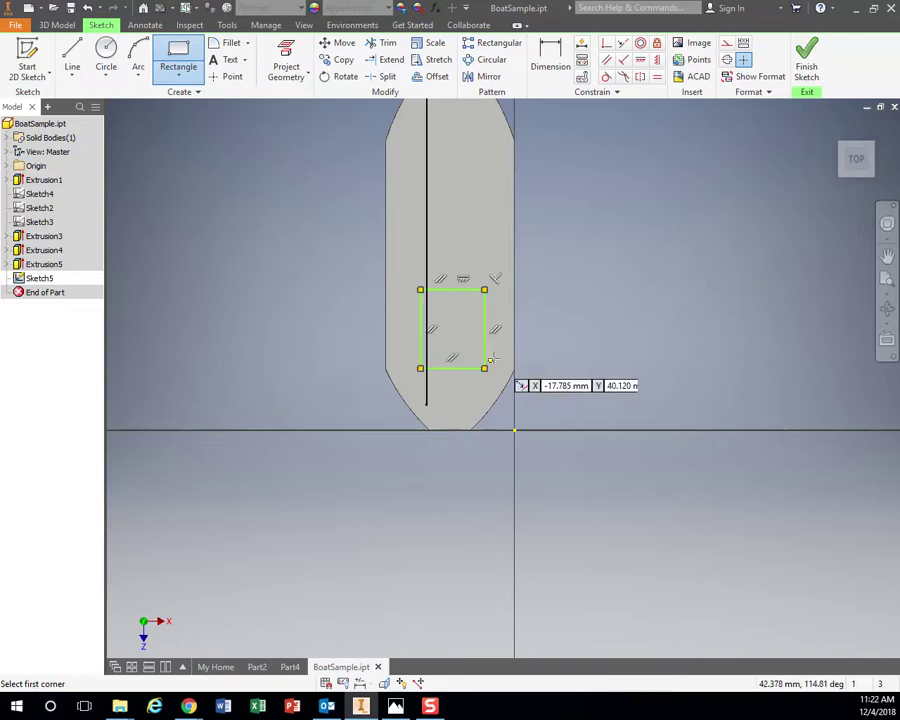
pyautogui.click(808, 62)
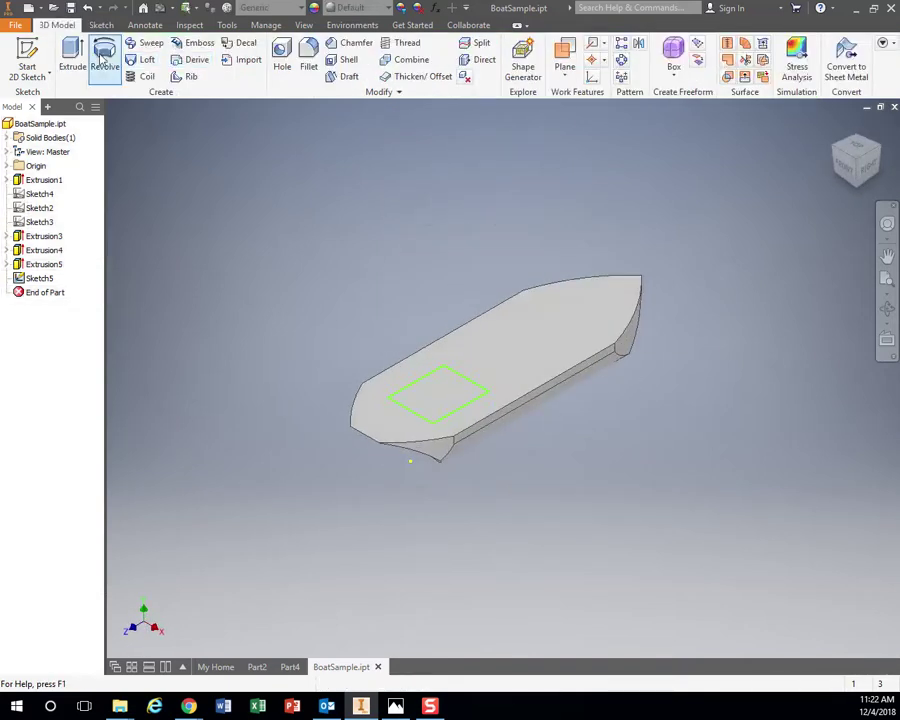
# Extrude the rectangle 30 mm upward to form the cabin block.
pyautogui.click(73, 55)
pyautogui.write('30')
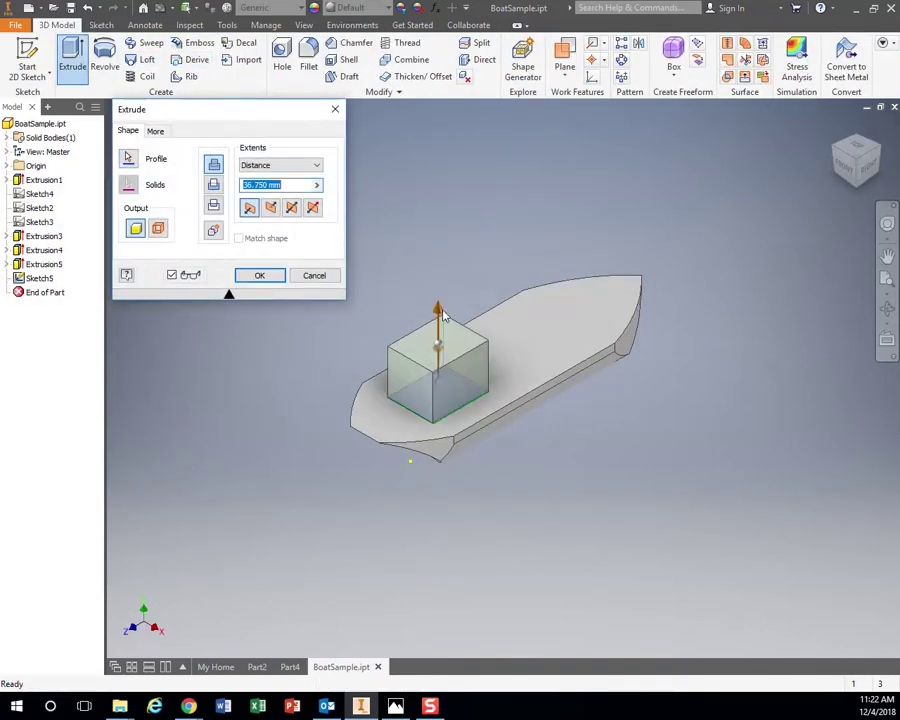
pyautogui.click(259, 275)
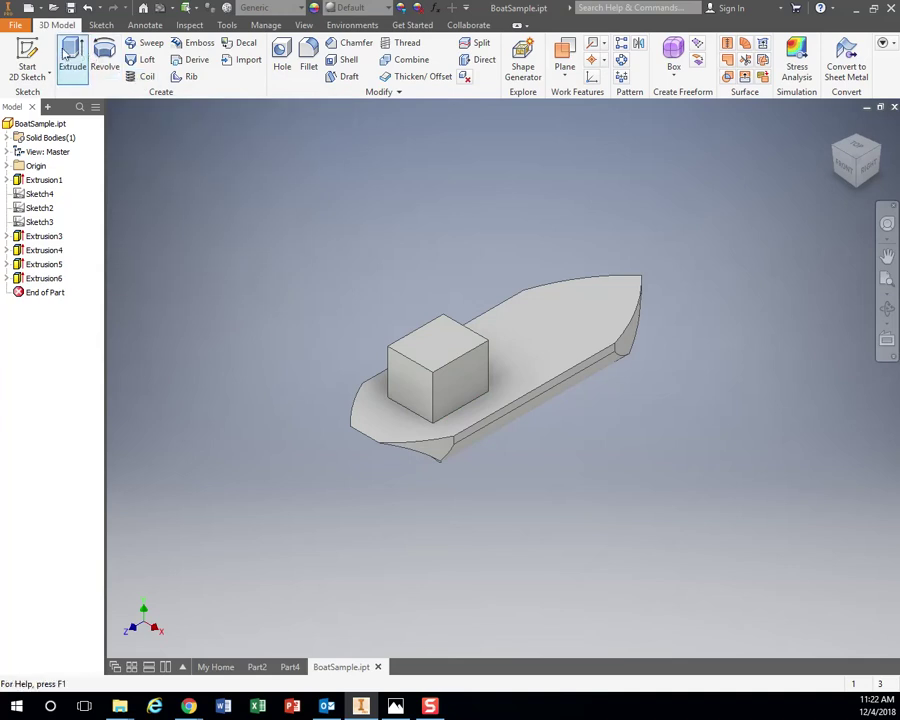
pyautogui.click(27, 58)
# Sketch a smaller rectangle on top of the cabin block.
pyautogui.click(453, 340)
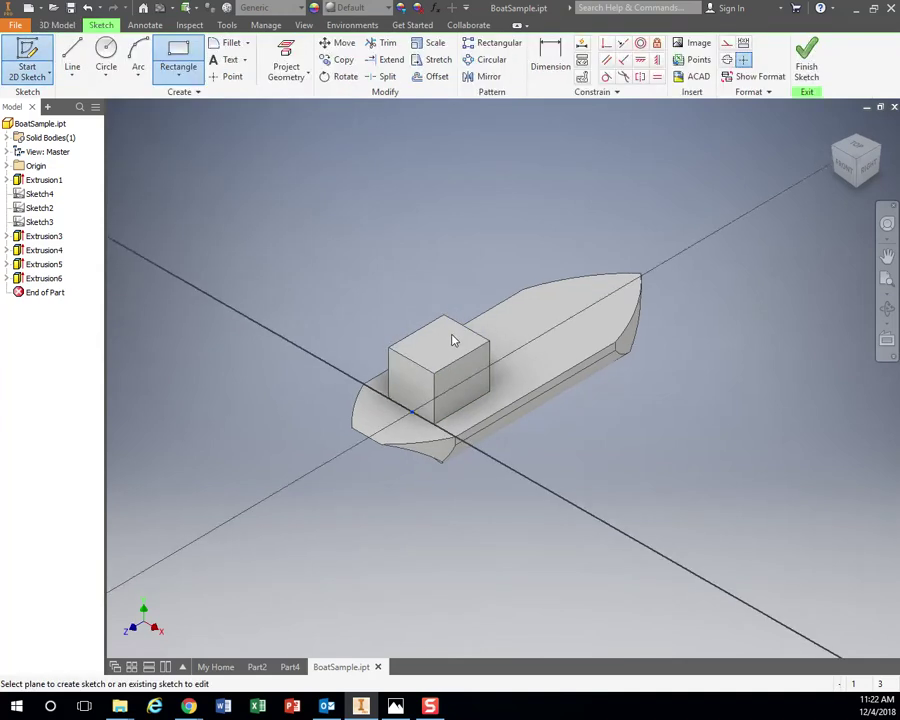
pyautogui.click(195, 58)
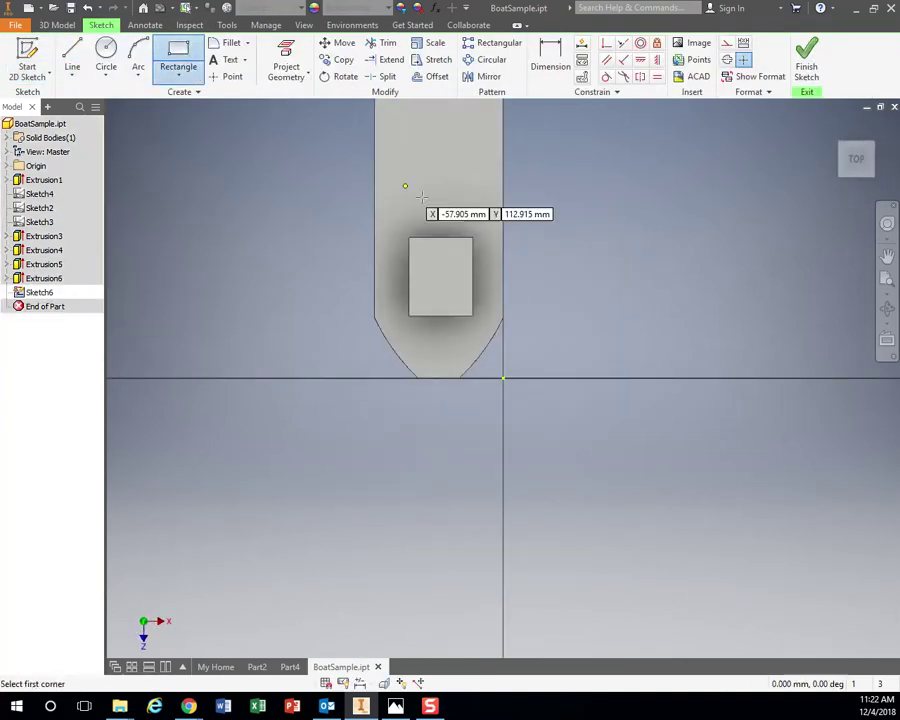
pyautogui.click(424, 239)
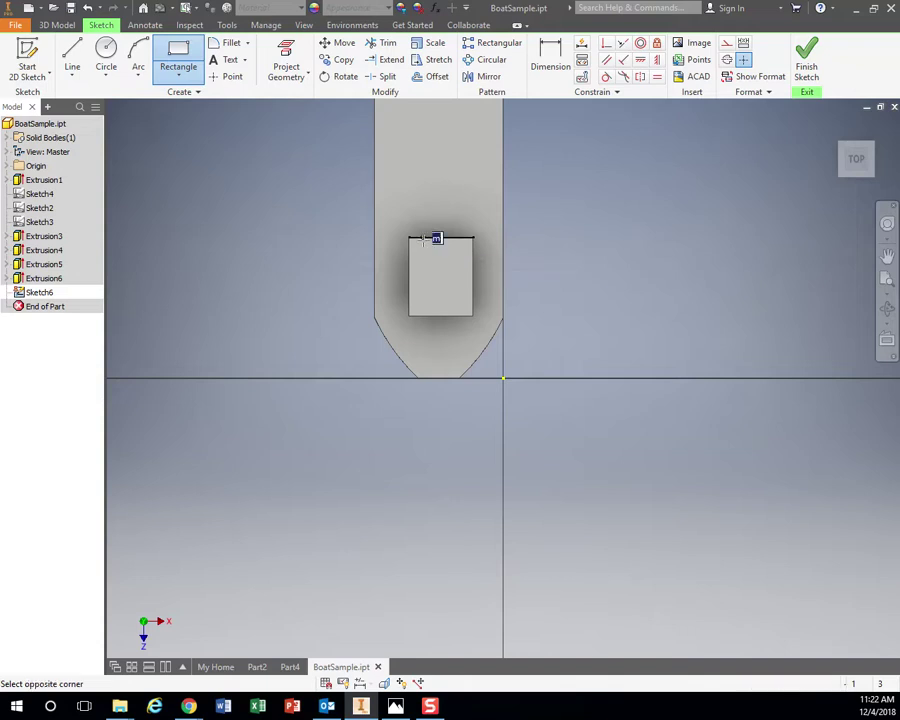
pyautogui.click(457, 288)
pyautogui.click(804, 60)
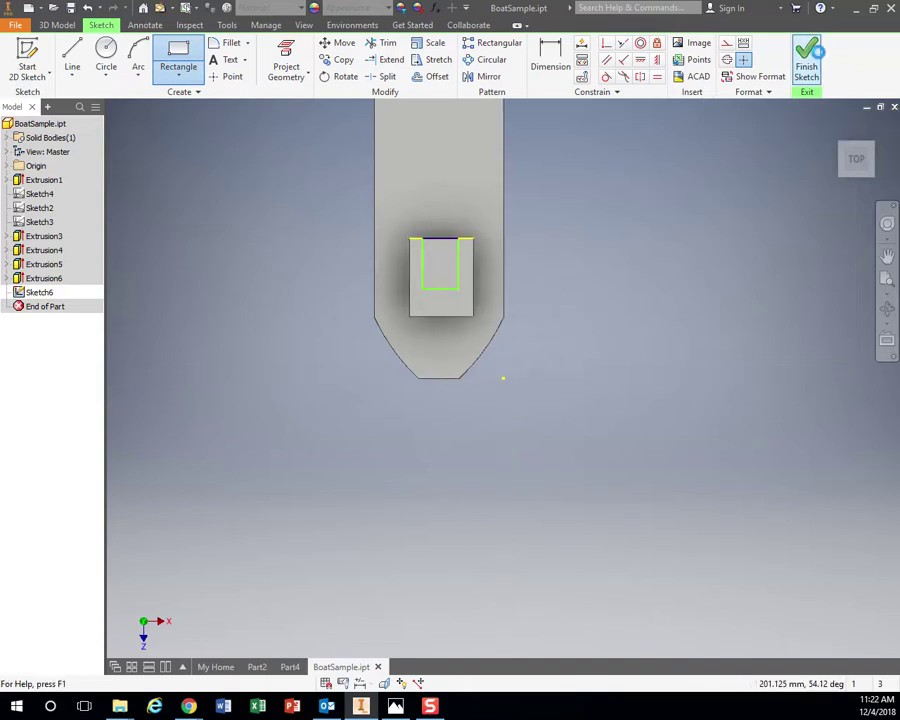
# Extrude the rectangle down as a 17.750 mm cut into the cabin block.
pyautogui.click(74, 56)
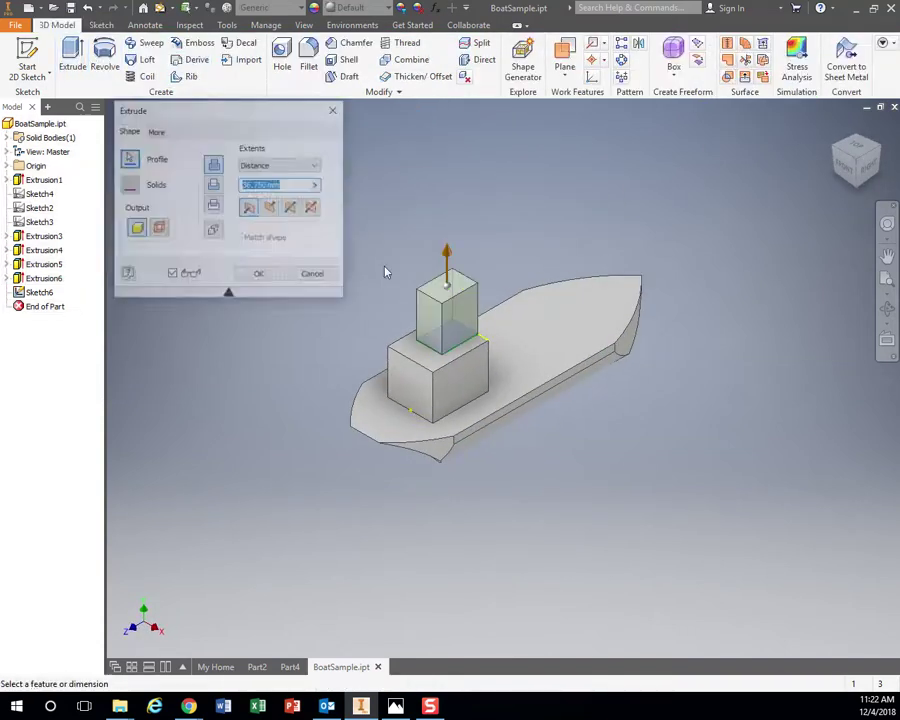
pyautogui.moveTo(452, 261); pyautogui.dragTo(449, 340)
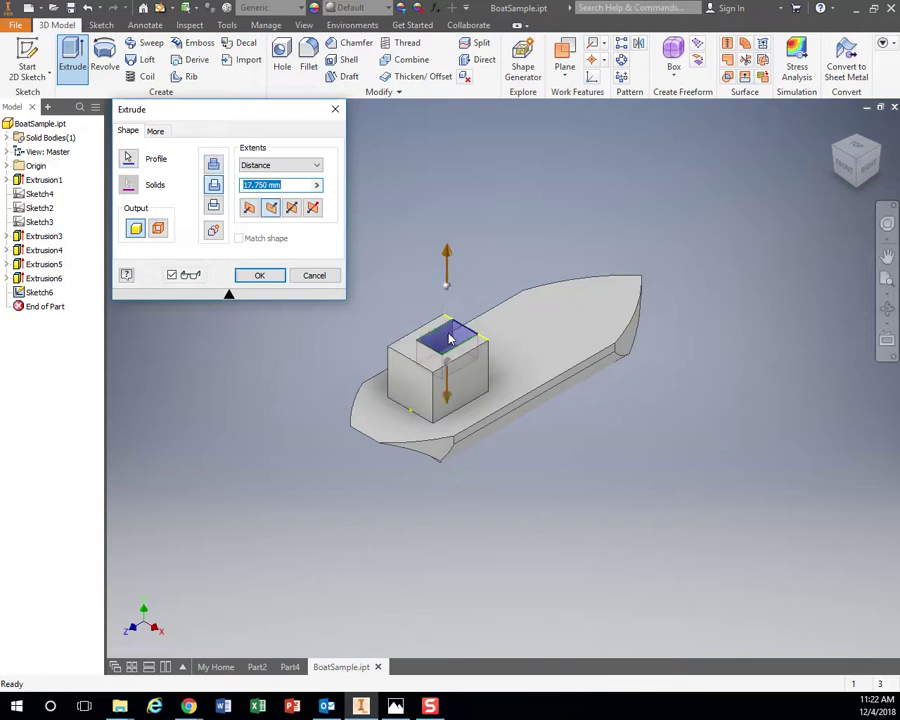
pyautogui.click(270, 277)
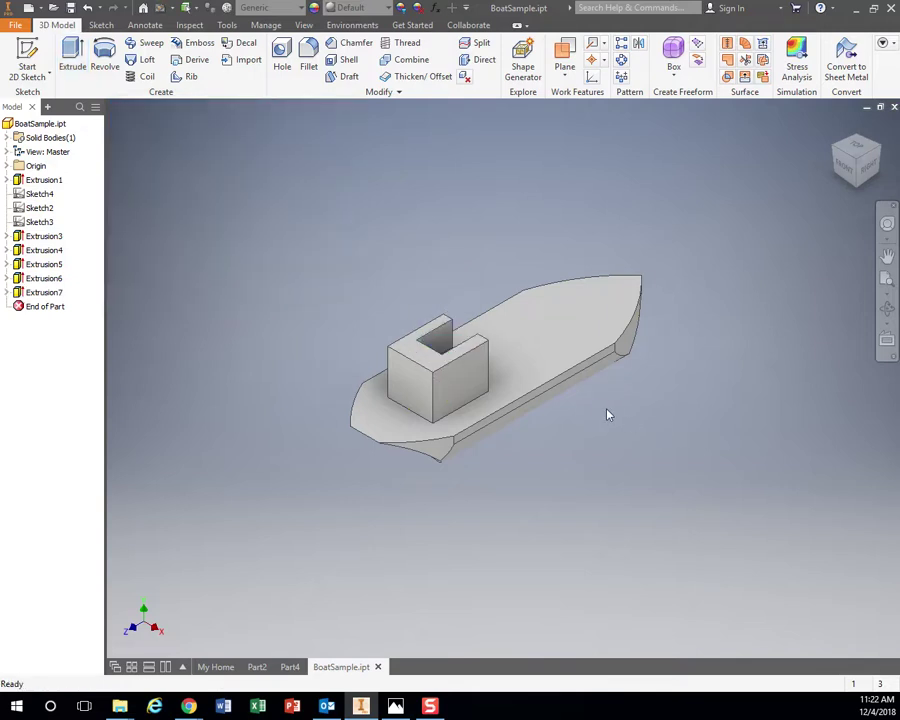
pyautogui.keyDown('shift'); pyautogui.moveTo(607, 414); pyautogui.dragTo(320, 409, button='middle'); pyautogui.keyUp('shift')
pyautogui.moveTo(463, 388)
pyautogui.keyDown('shift'); pyautogui.mouseDown(button='middle')
pyautogui.moveTo(434, 388)
pyautogui.moveTo(472, 372)
pyautogui.mouseUp(button='middle'); pyautogui.keyUp('shift')
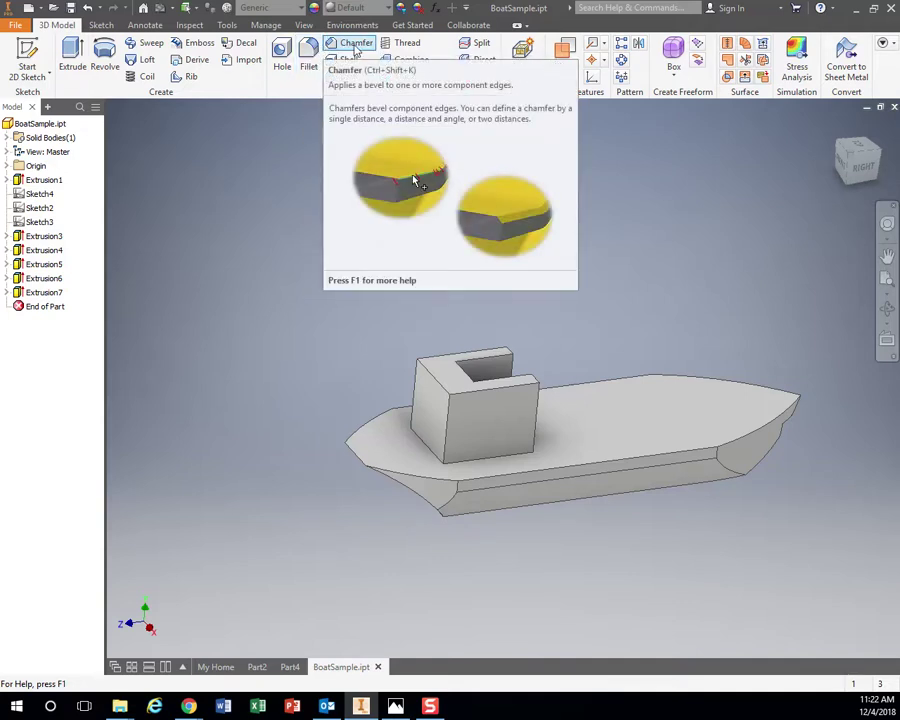
# Add Chamfer1 with a 5 mm distance to the notched cabin block's top front edge.
pyautogui.click(356, 46)
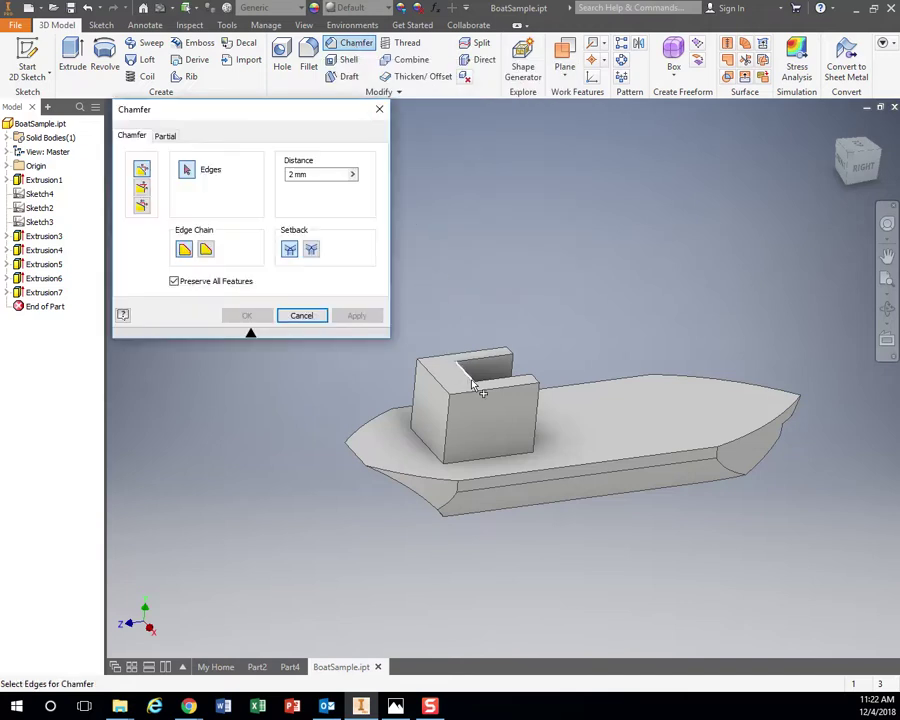
pyautogui.scroll(3, 490, 410)
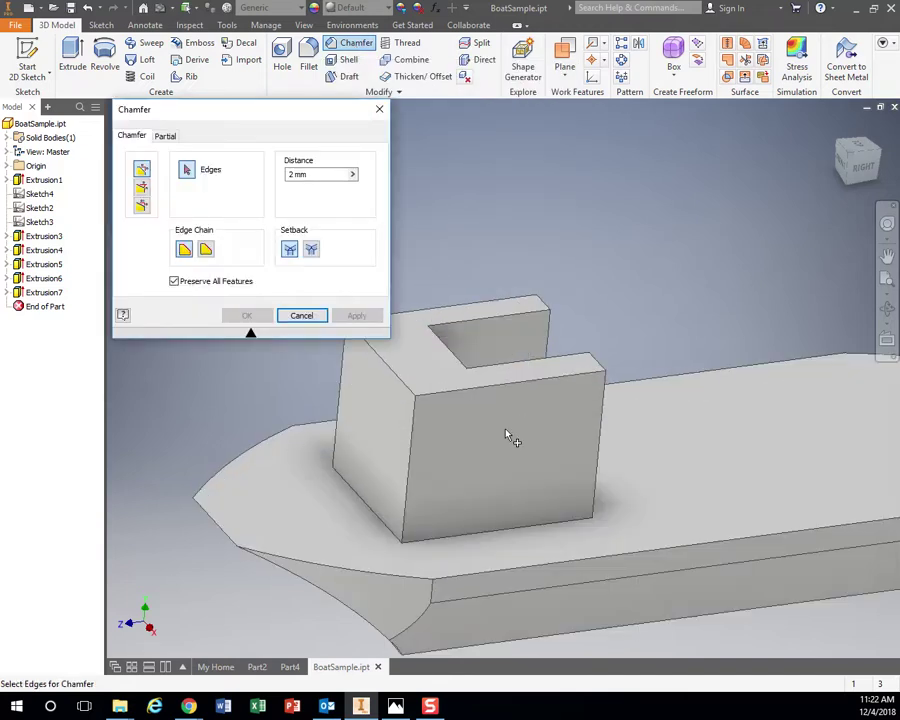
pyautogui.click(450, 394)
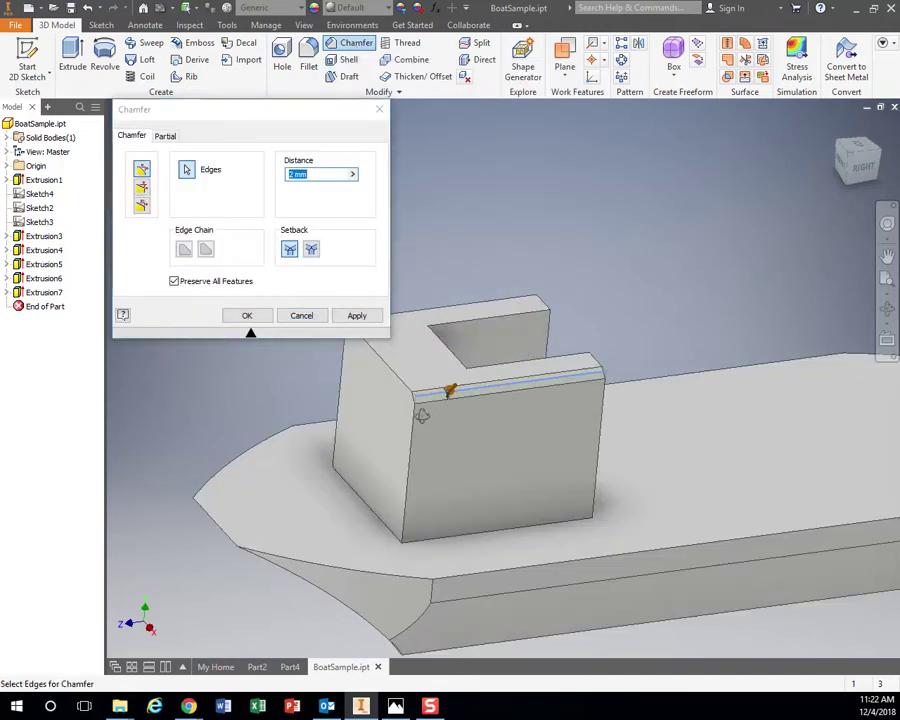
pyautogui.keyDown('shift'); pyautogui.moveTo(420, 414); pyautogui.dragTo(358, 388, button='middle'); pyautogui.keyUp('shift')
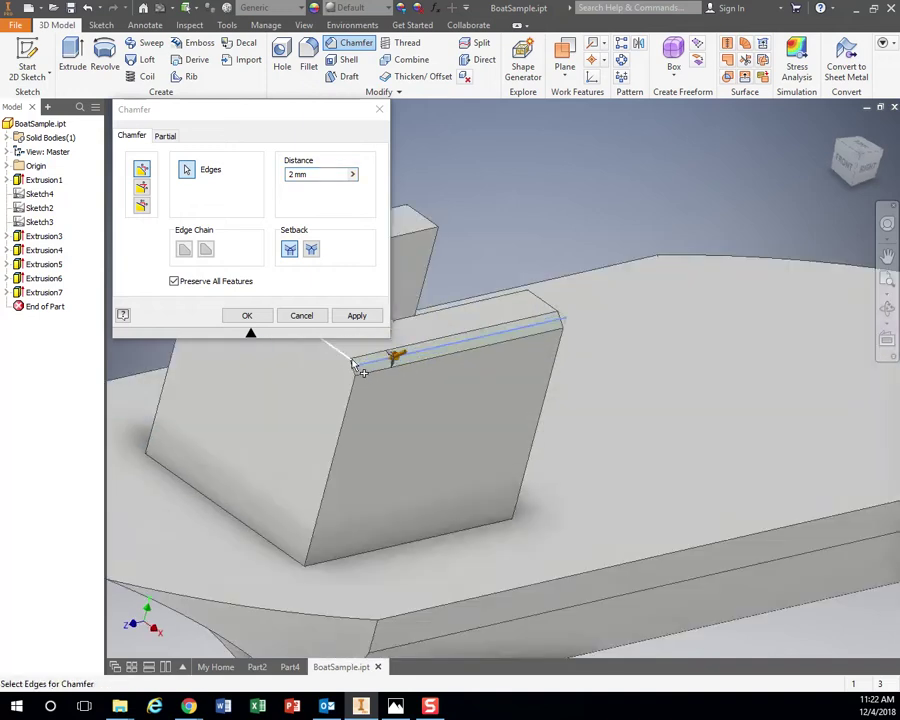
pyautogui.scroll(3, 358, 368)
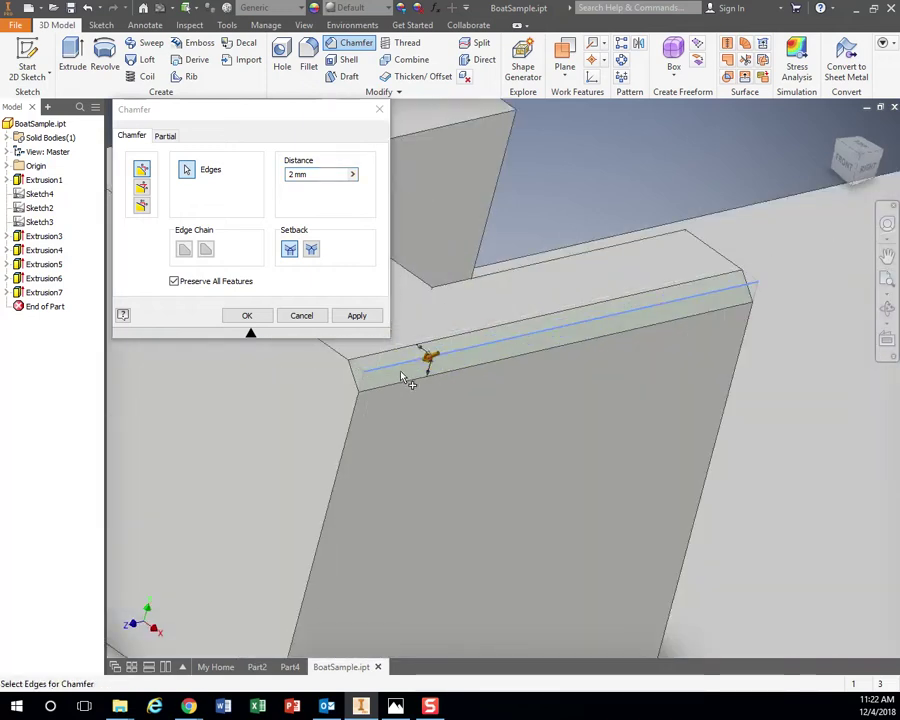
pyautogui.scroll(-3, 510, 397)
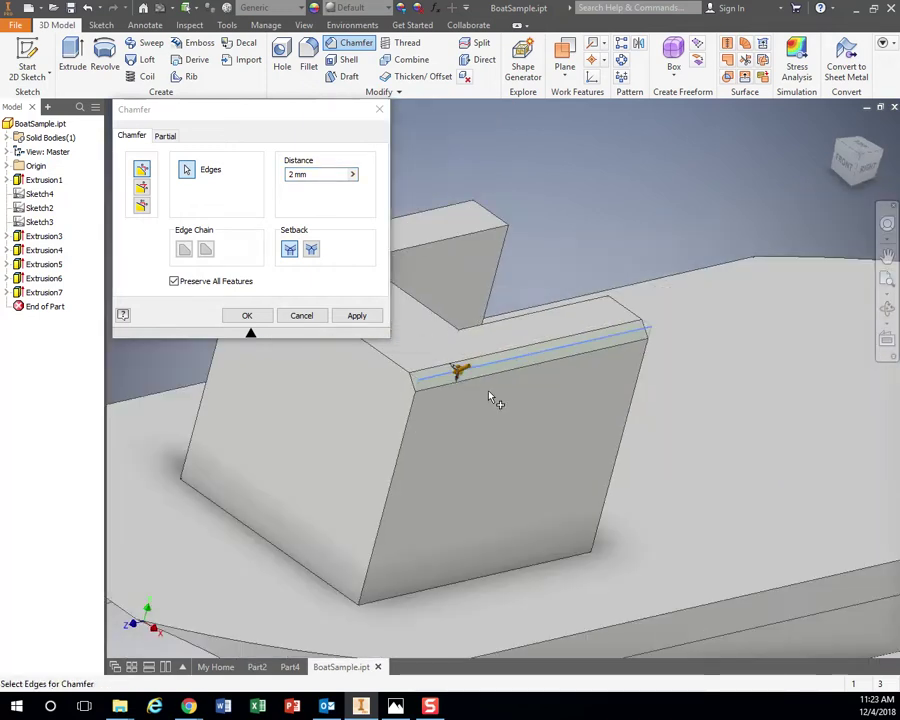
pyautogui.click(242, 316)
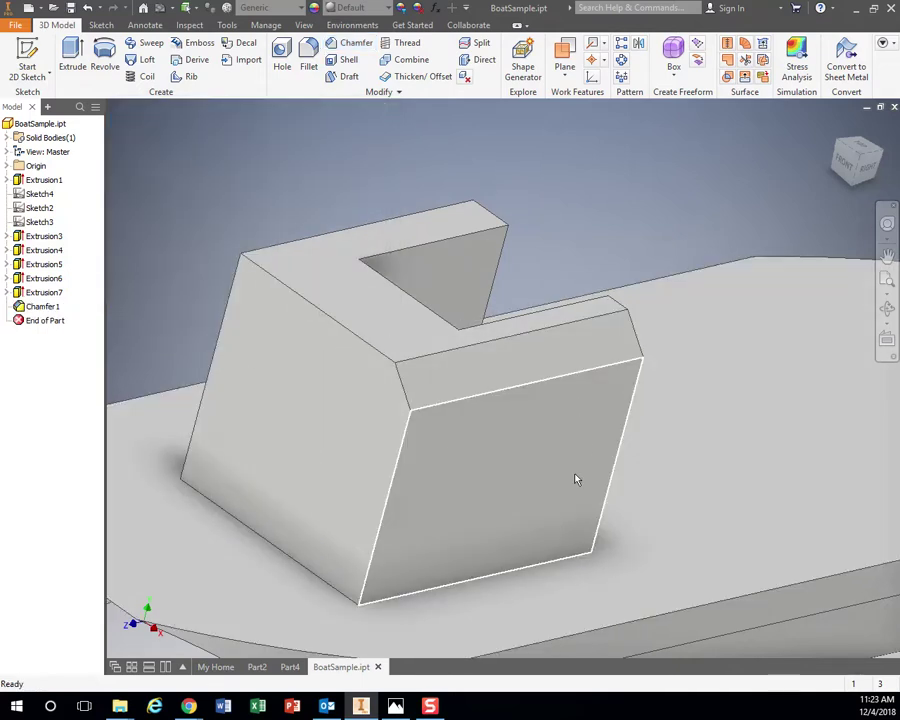
pyautogui.keyDown('shift'); pyautogui.moveTo(577, 476); pyautogui.dragTo(616, 462, button='middle'); pyautogui.keyUp('shift')
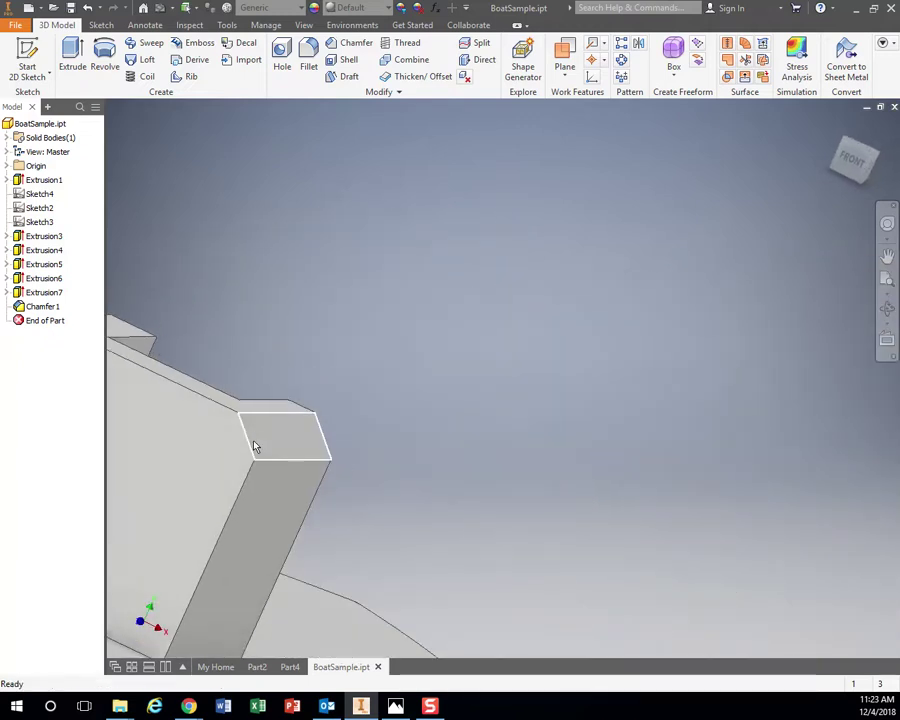
# Add Fillet1, a 2 mm radius round on the cabin's upper side edge beside the chamfer.
pyautogui.keyDown('shift'); pyautogui.moveTo(259, 440); pyautogui.dragTo(217, 448, button='middle'); pyautogui.keyUp('shift')
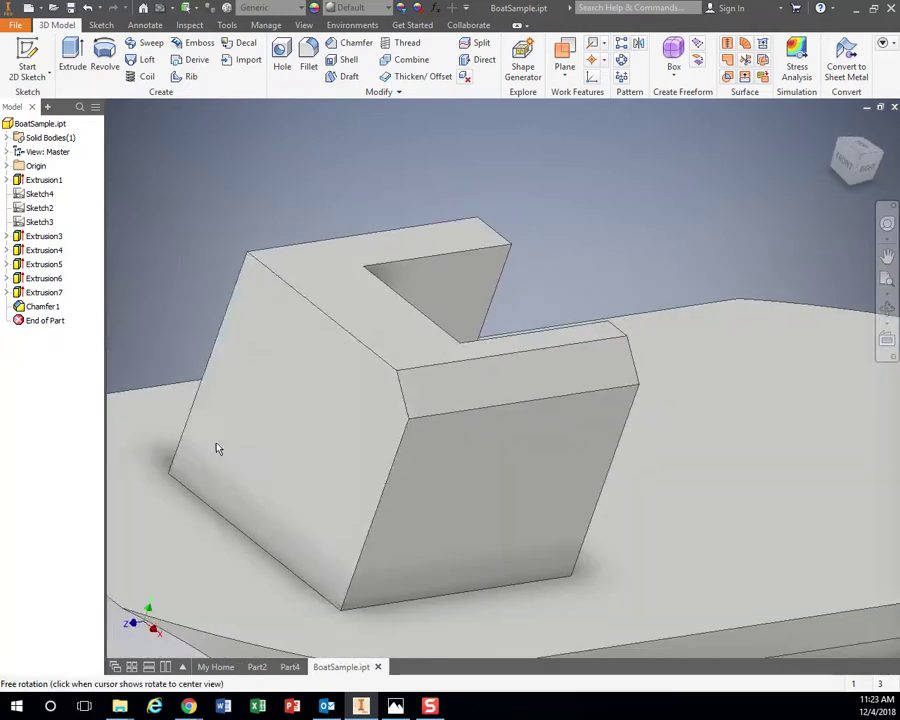
pyautogui.click(309, 55)
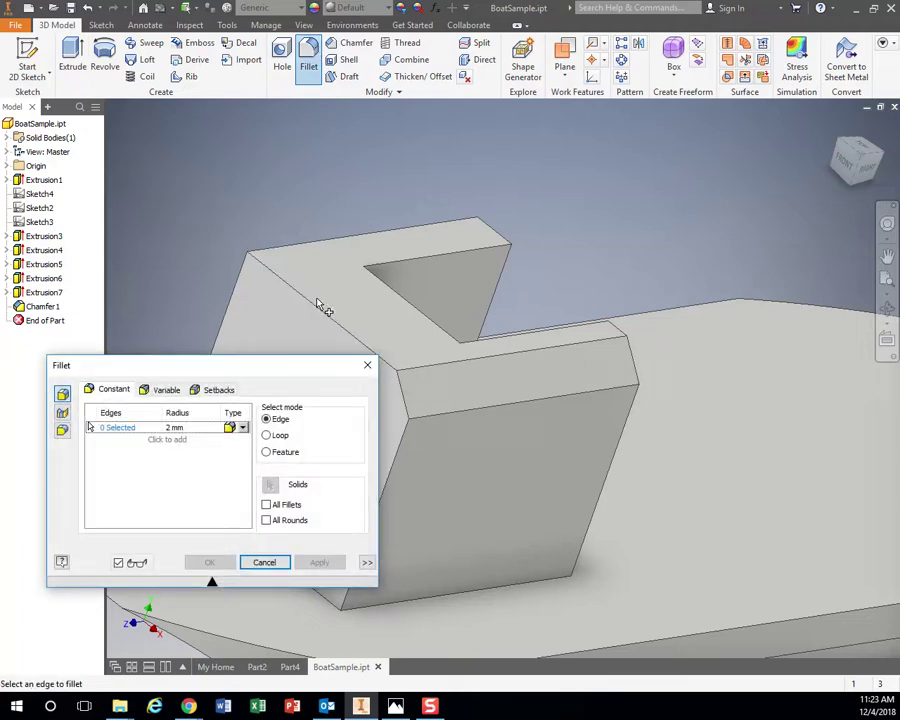
pyautogui.click(313, 308)
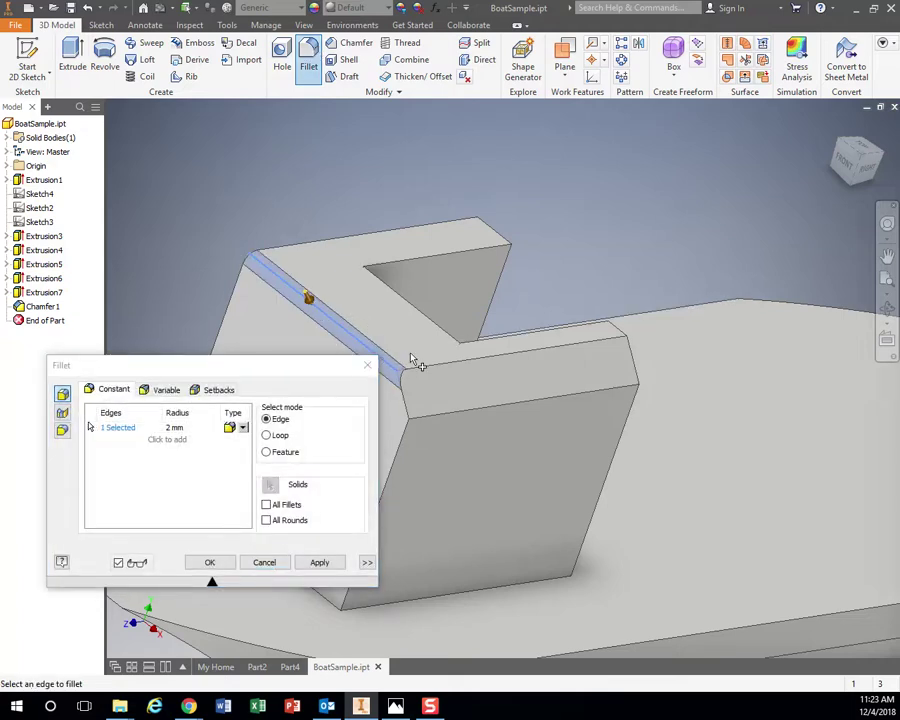
pyautogui.click(319, 562)
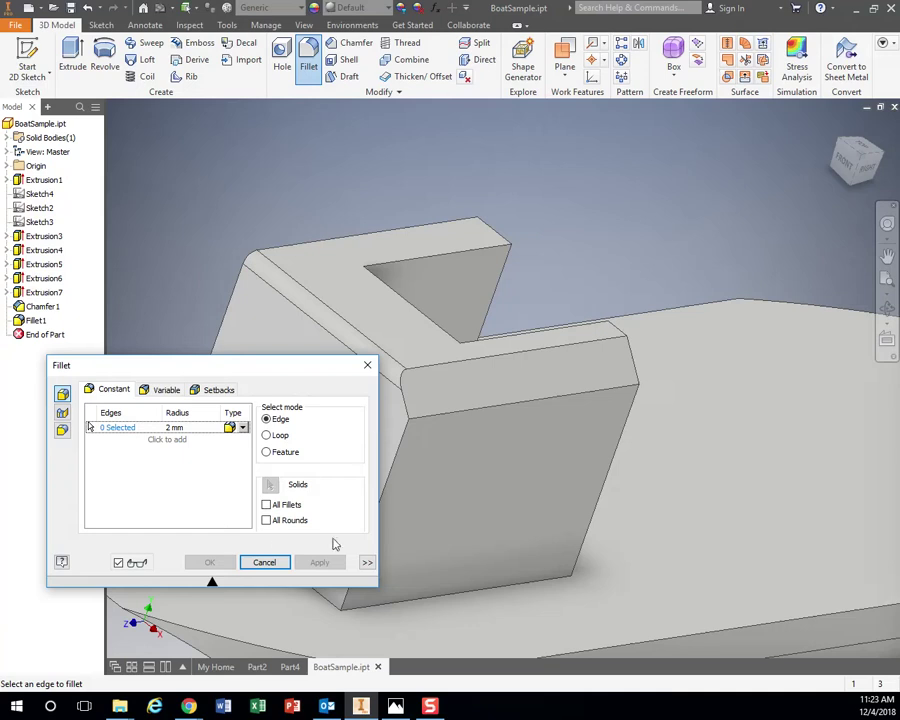
pyautogui.press('Escape')
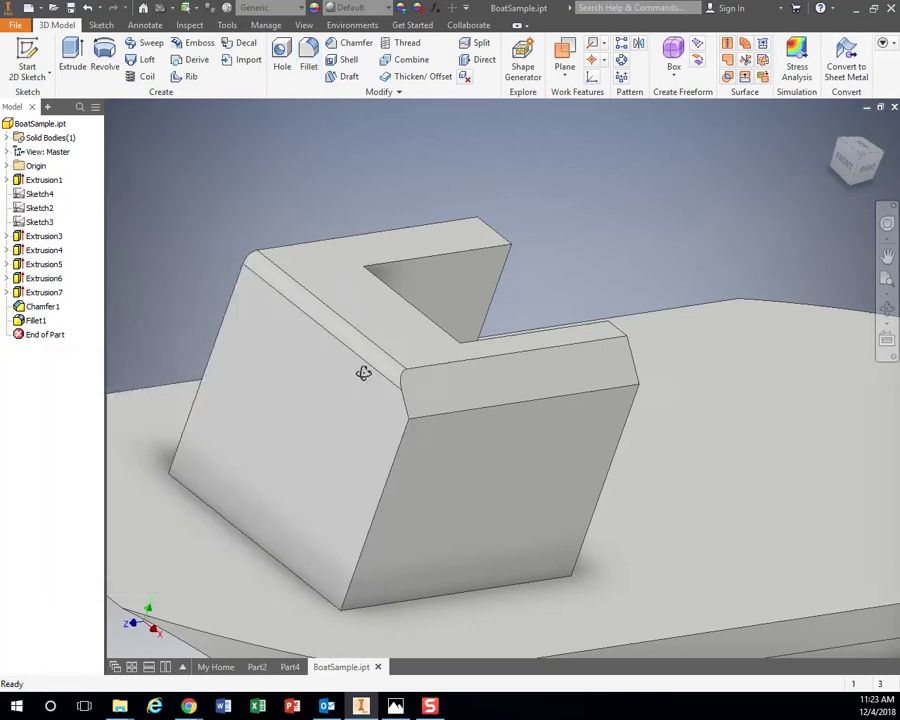
pyautogui.keyDown('shift'); pyautogui.moveTo(362, 370); pyautogui.dragTo(312, 342, button='middle'); pyautogui.keyUp('shift')
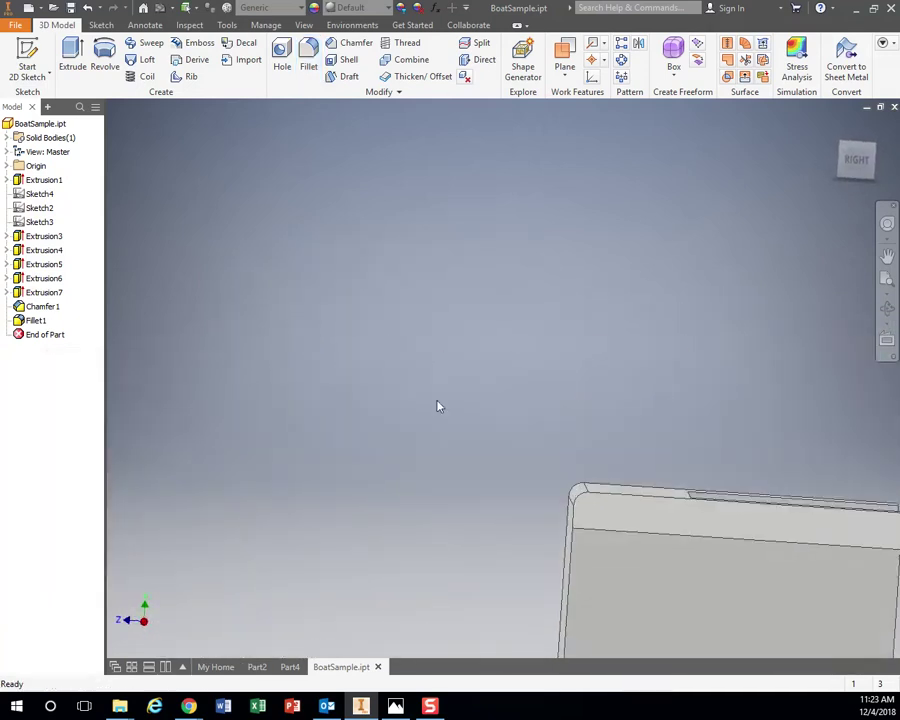
# Undo six steps to remove the fillet, chamfer, notch, cabin extrusion, outline rectangle and Sketch5.
pyautogui.keyDown('shift'); pyautogui.moveTo(594, 484); pyautogui.dragTo(396, 416, button='middle'); pyautogui.keyUp('shift')
pyautogui.scroll(-5, 500, 522)
pyautogui.scroll(5, 477, 516)
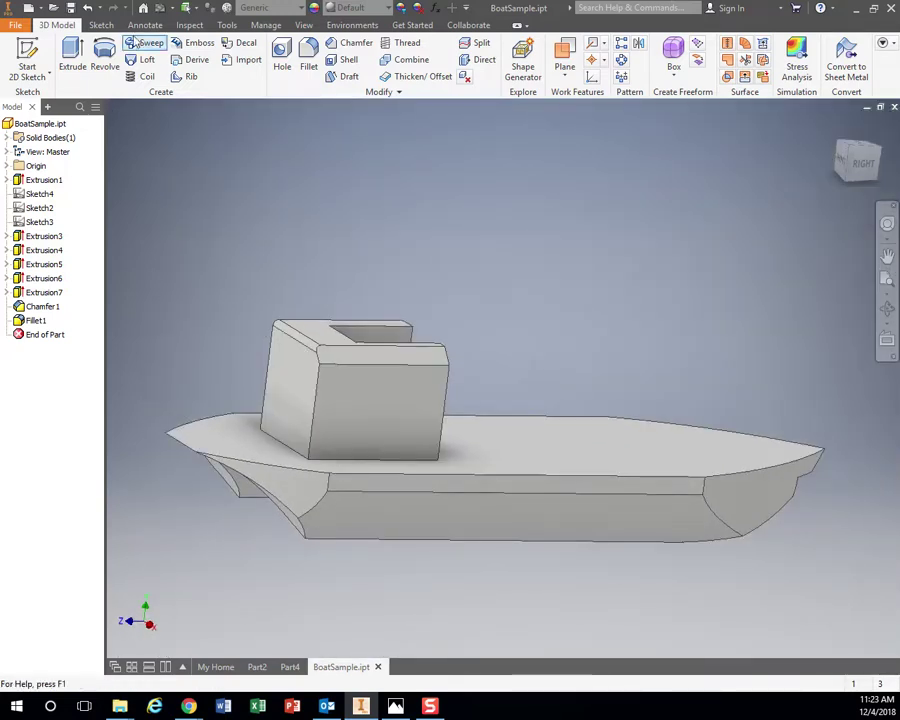
pyautogui.click(87, 8)
pyautogui.click(87, 8)
pyautogui.click(87, 8)
pyautogui.click(87, 8)
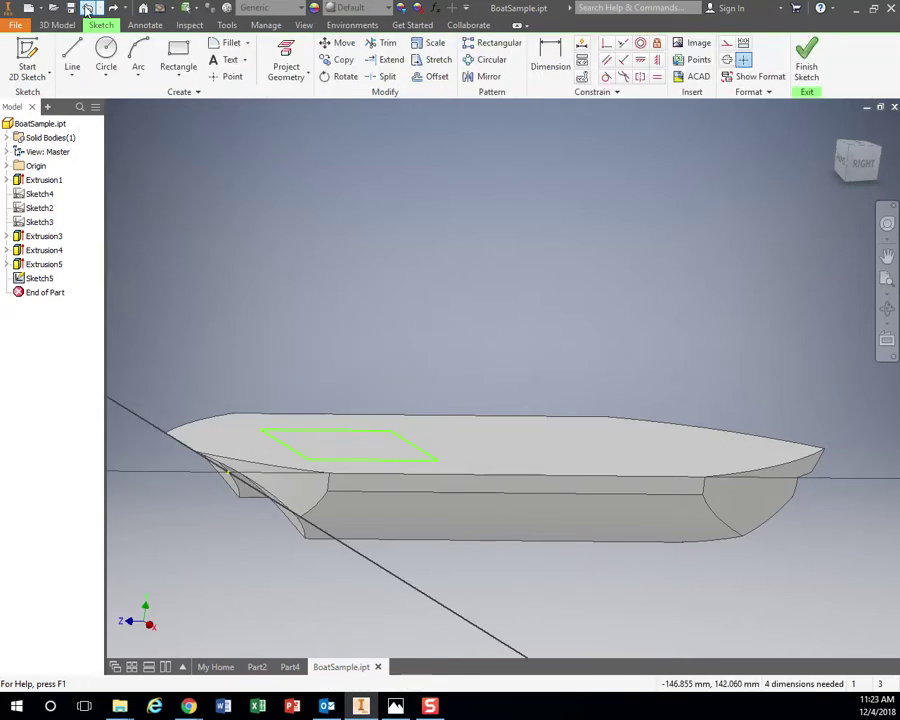
pyautogui.click(87, 8)
pyautogui.click(87, 8)
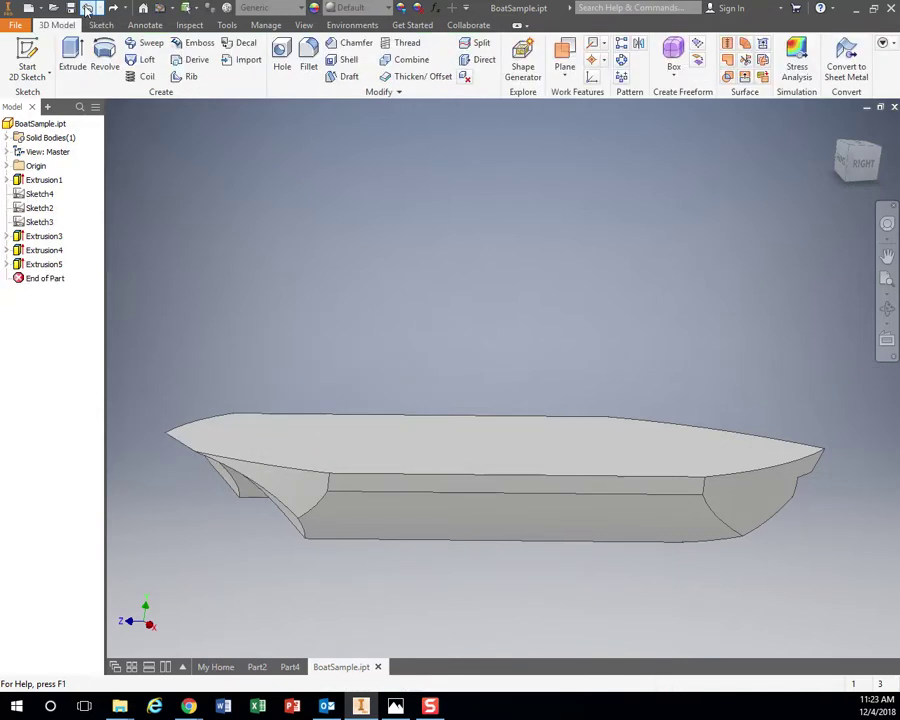
pyautogui.keyDown('shift'); pyautogui.moveTo(510, 552); pyautogui.dragTo(555, 580, button='middle'); pyautogui.keyUp('shift')
# Add Fillet1 with a 2 mm radius along the hull's side deck edge after Extrusion5.
pyautogui.scroll(-5, 344, 460)
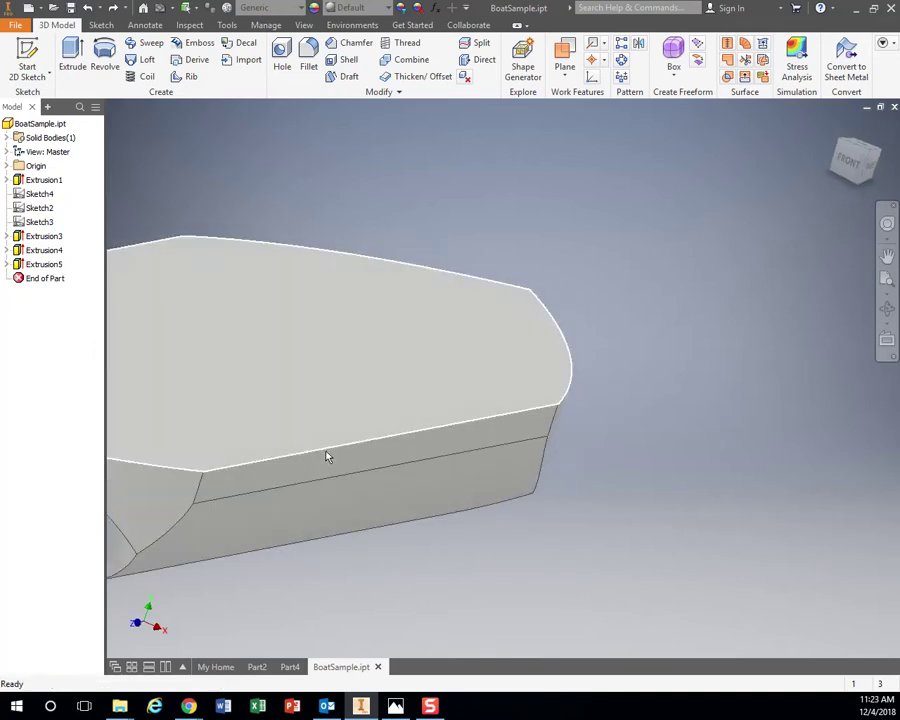
pyautogui.click(308, 55)
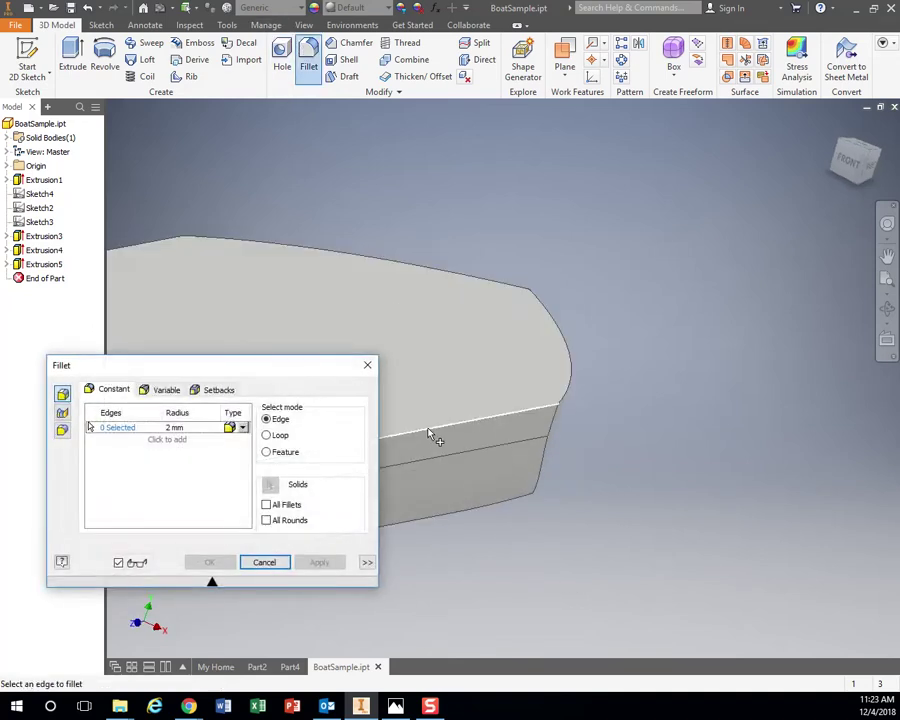
pyautogui.click(442, 428)
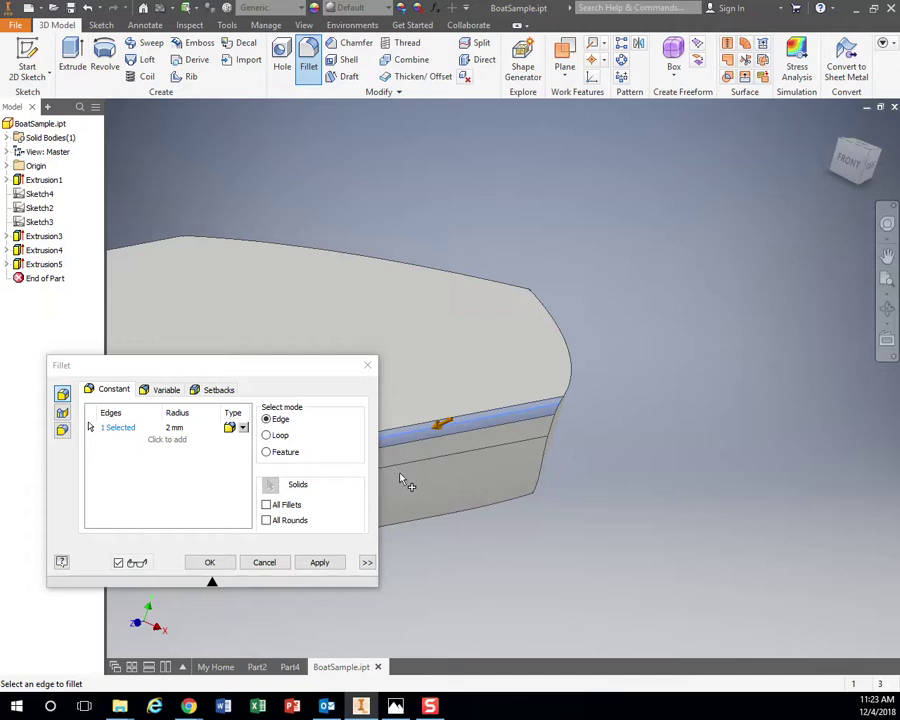
pyautogui.click(318, 563)
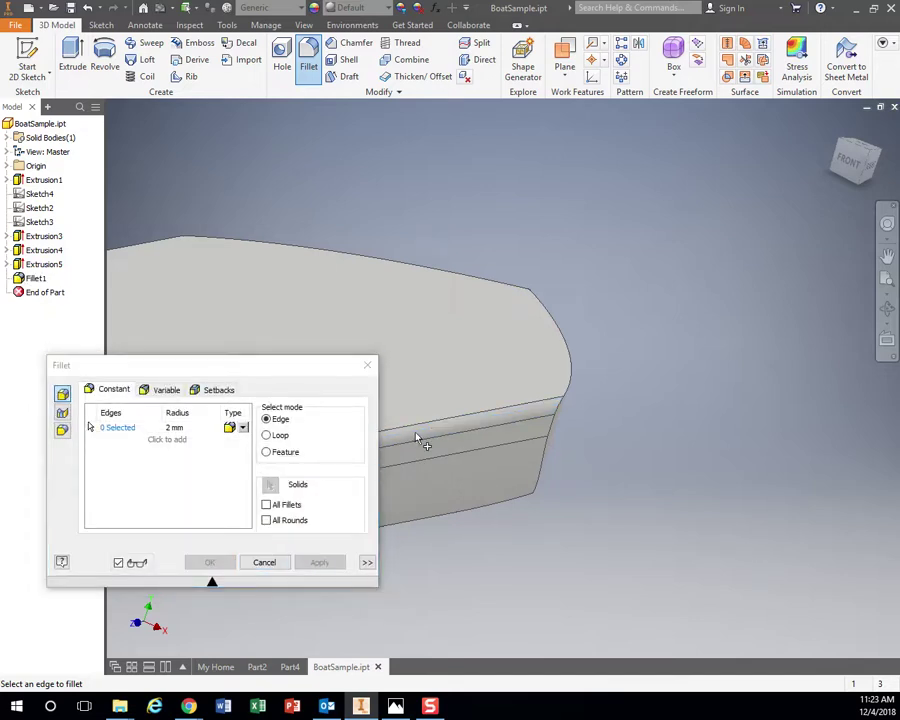
pyautogui.click(367, 365)
pyautogui.keyDown('shift'); pyautogui.moveTo(394, 388); pyautogui.dragTo(456, 227, button='middle'); pyautogui.keyUp('shift')
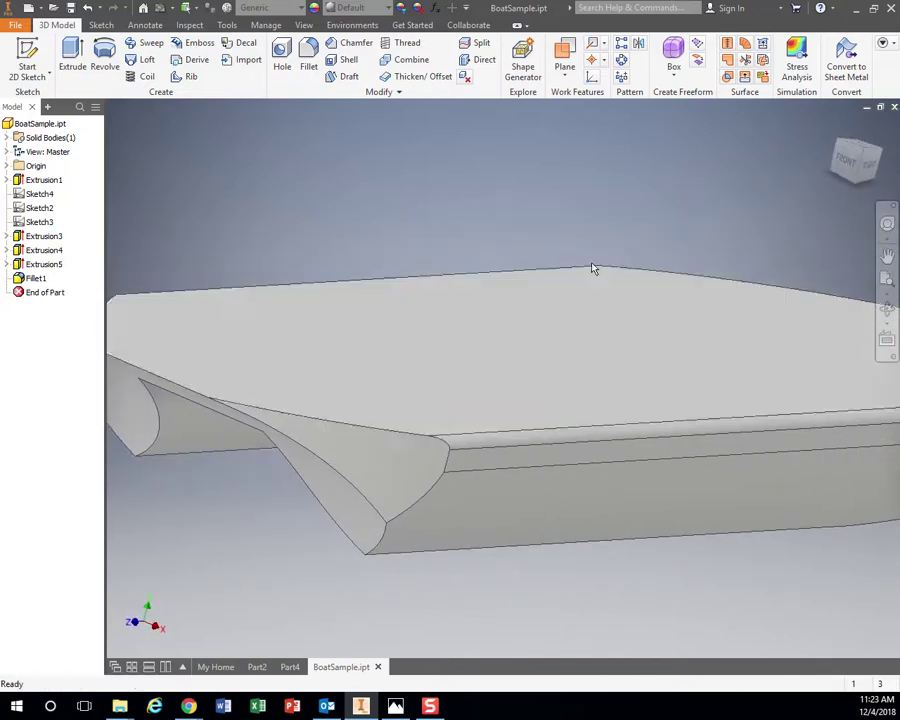
# Undo Fillet1 with Ctrl+Z to restore sharp deck edges, then view the hull from a corner.
pyautogui.scroll(5, 560, 260)
pyautogui.scroll(-6, 545, 254)
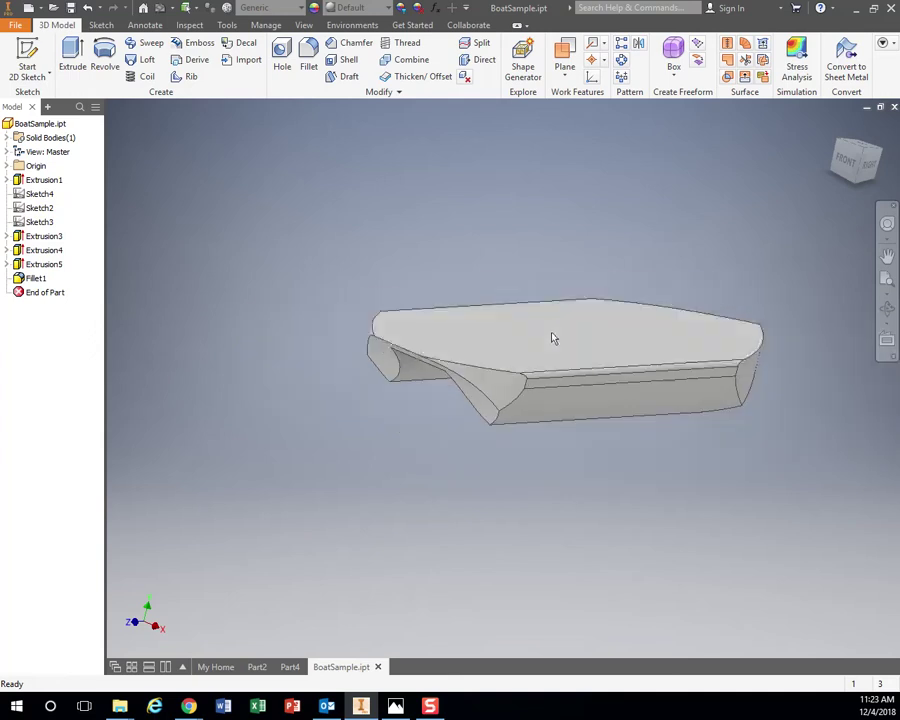
pyautogui.hotkey('ctrl', 'z')
pyautogui.click(865, 157)
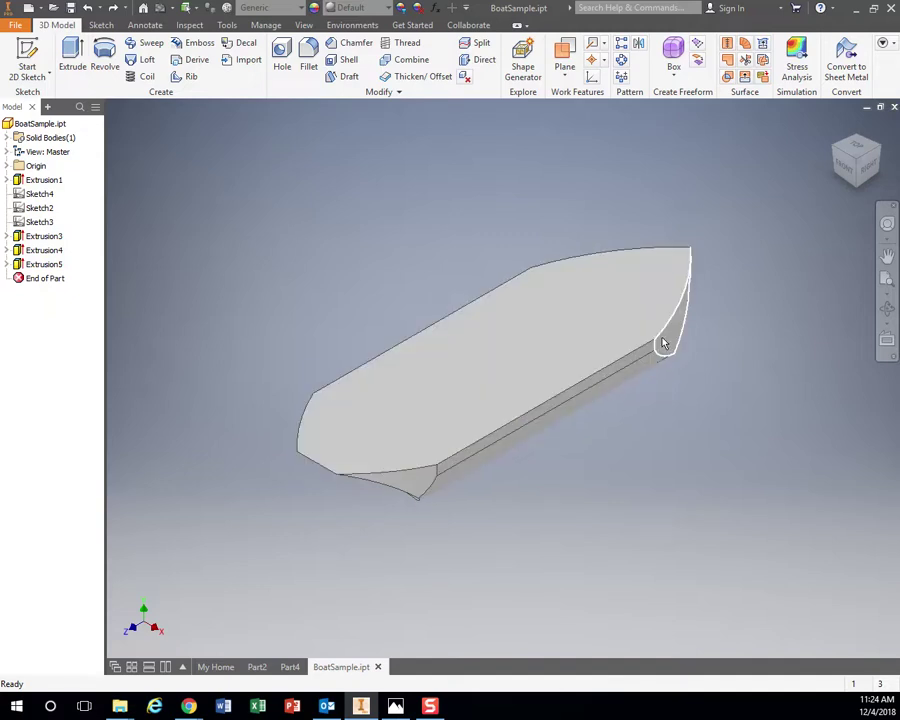
pyautogui.click(12, 27)
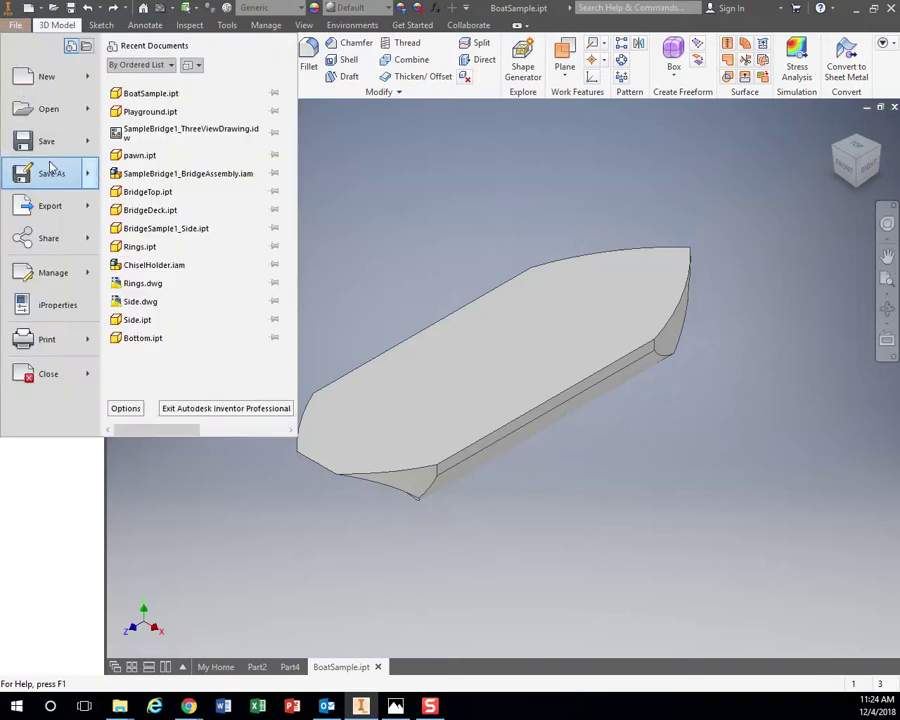
pyautogui.click(485, 184)
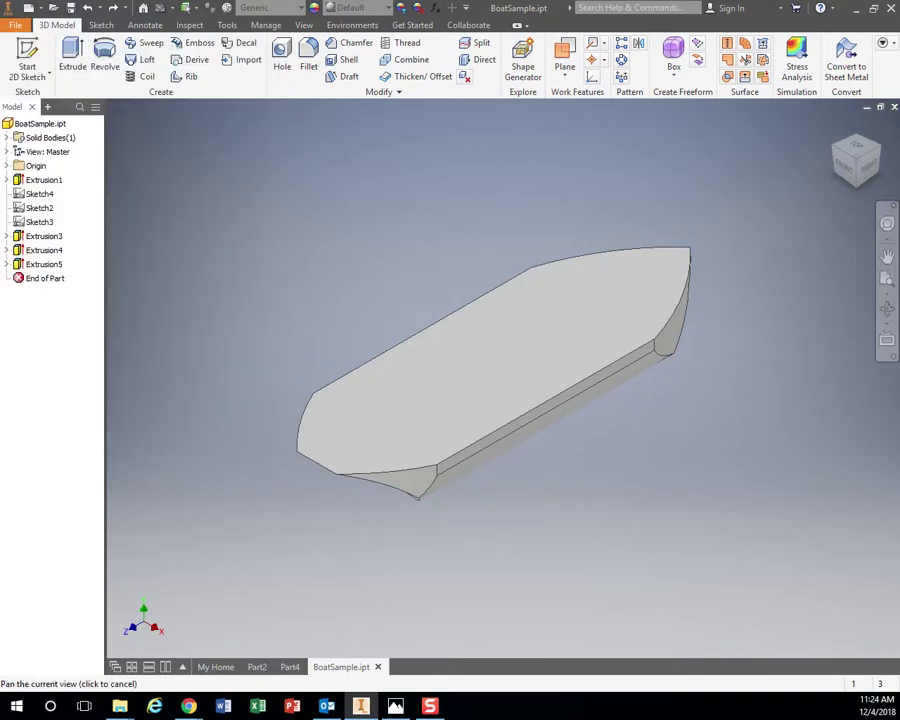